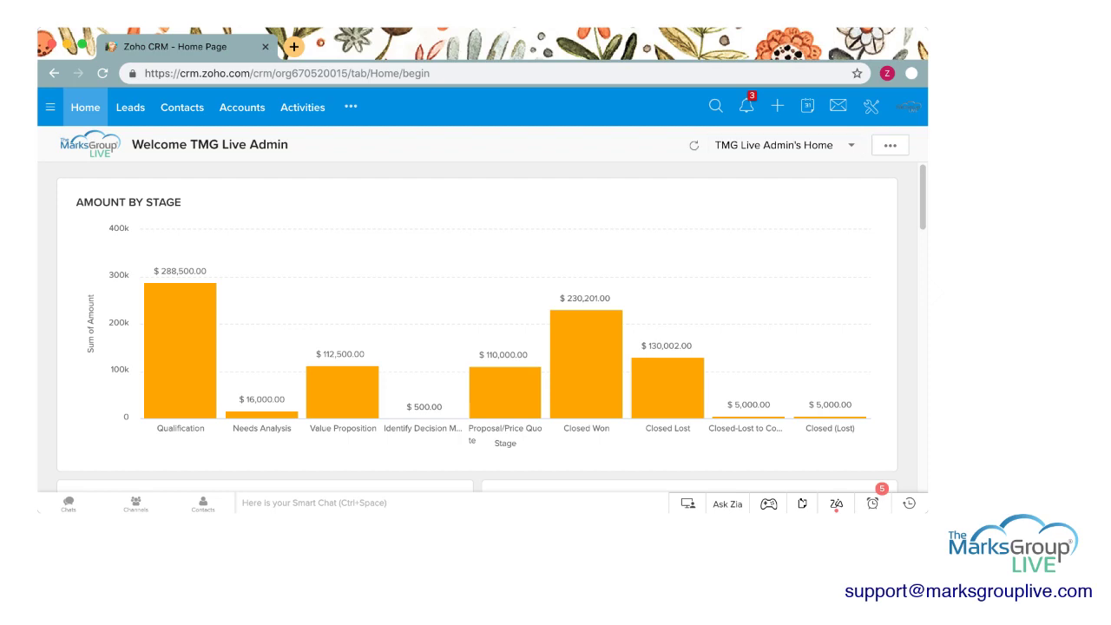
Open the first XYZ Books lead in the Leads module and start Find and Merge Duplicates for it.
left_click(131, 107)
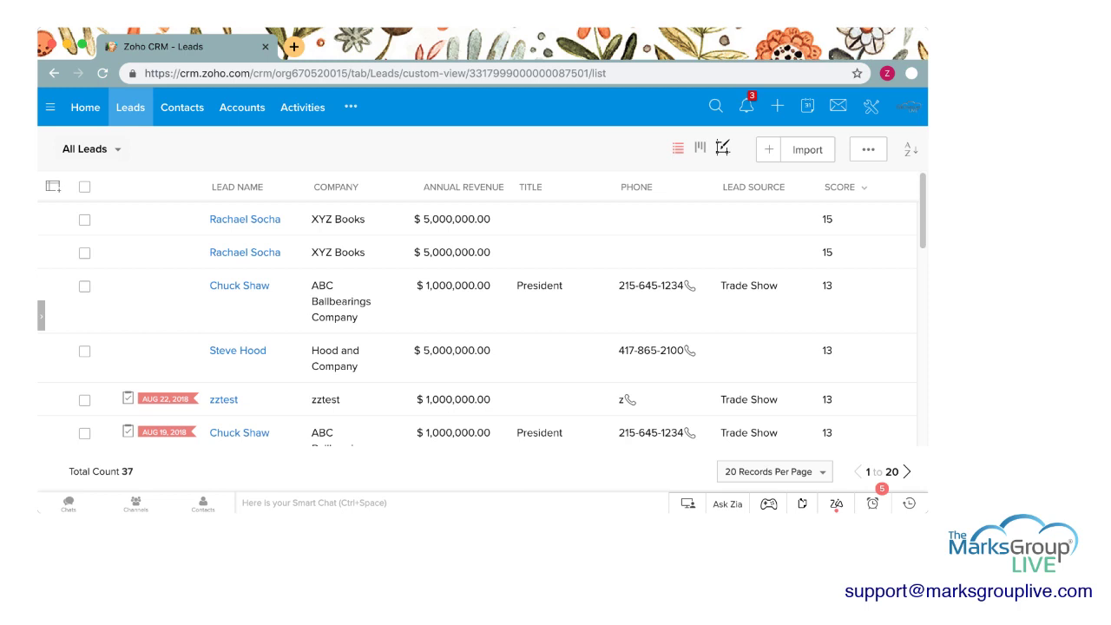
scroll(477, 321, "down", 3)
scroll(477, 321, "up", 3)
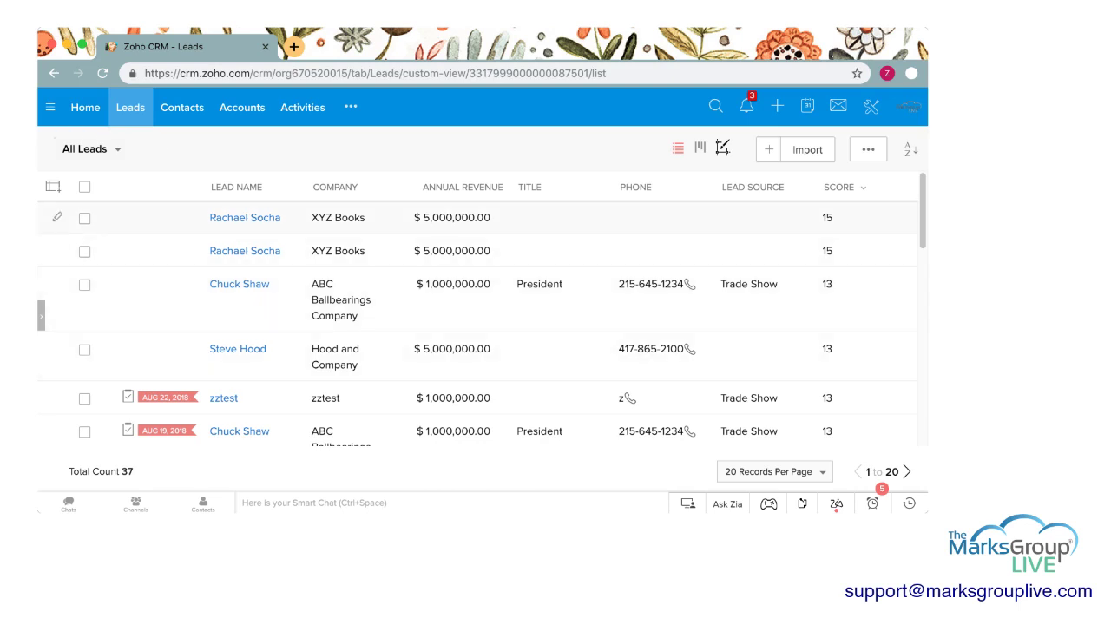
left_click(245, 217)
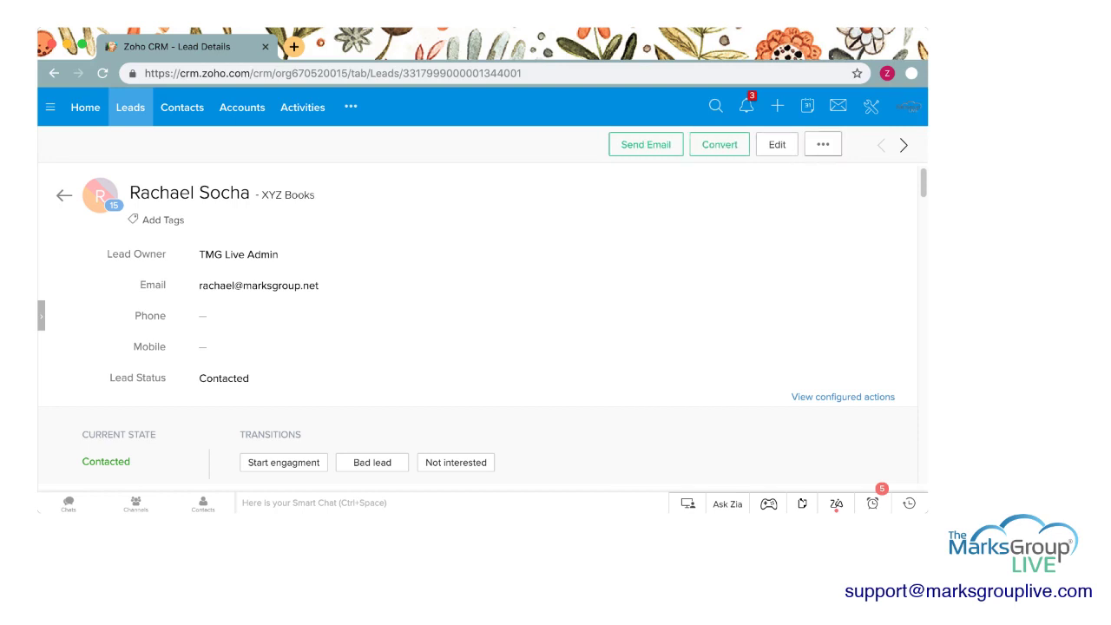
left_click(823, 144)
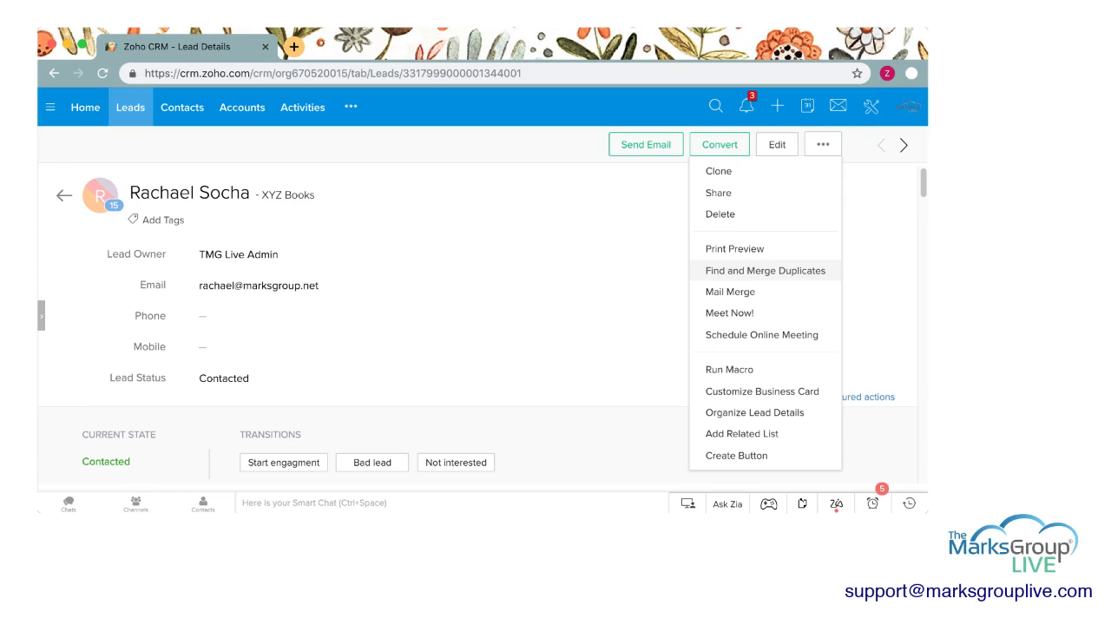
left_click(764, 270)
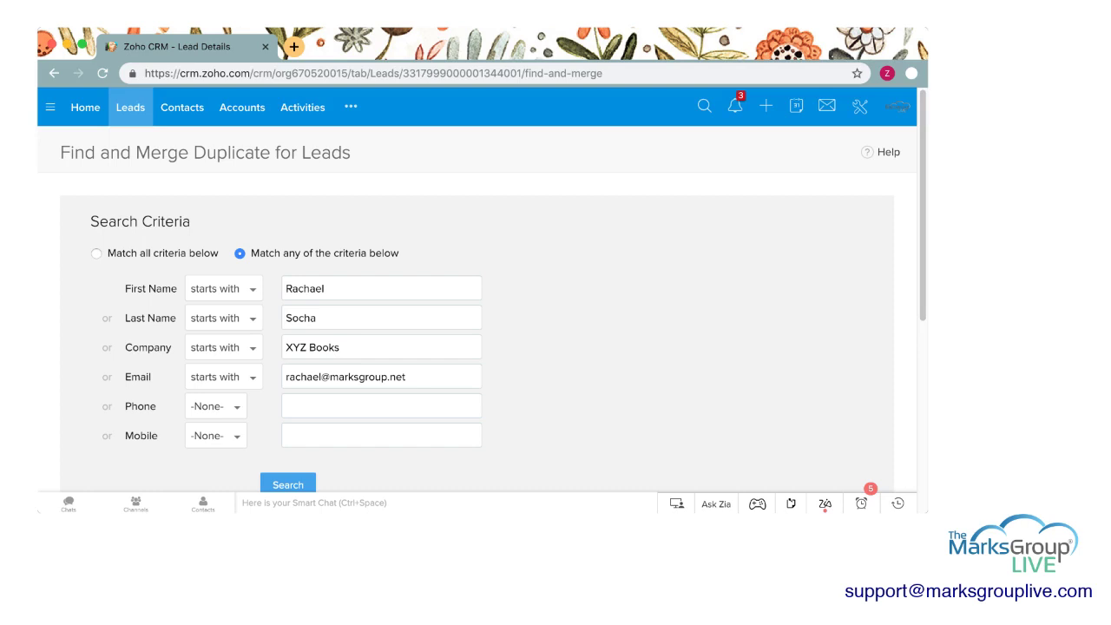
Select the two XYZ Books records among the matching leads and continue to the merge comparison.
scroll(217, 376, "down", 4)
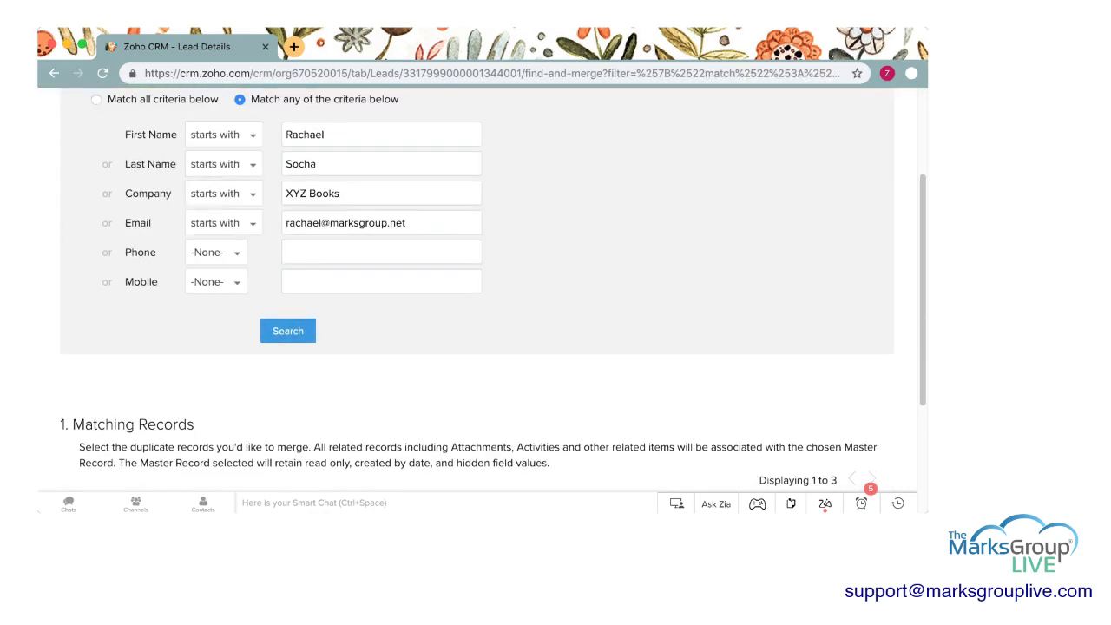
scroll(477, 286, "down", 5)
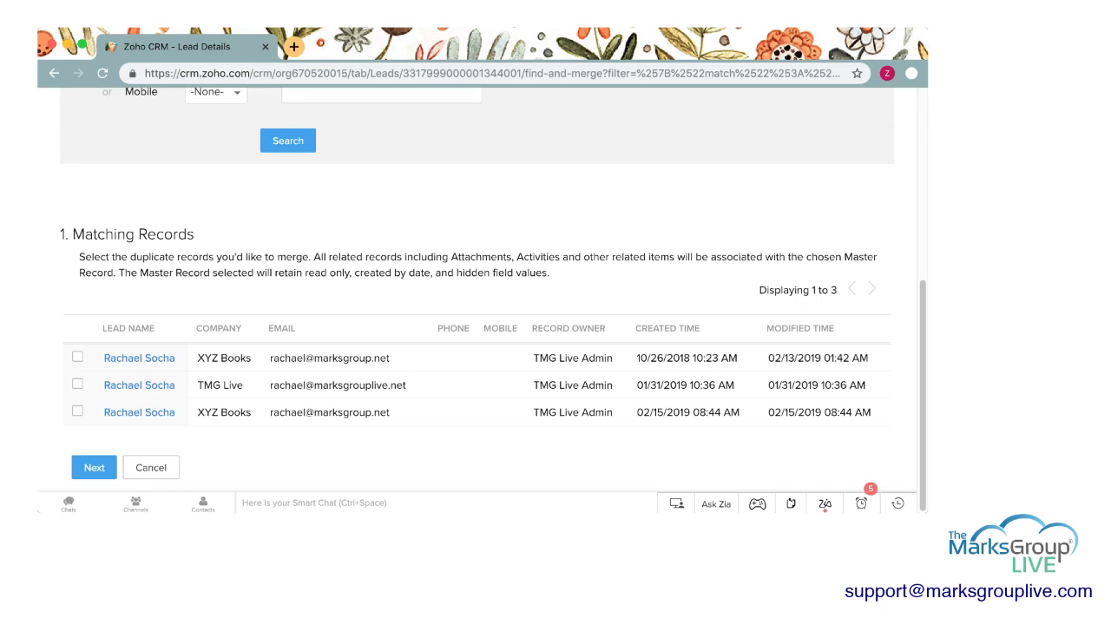
left_click(78, 411)
left_click(77, 357)
left_click(94, 467)
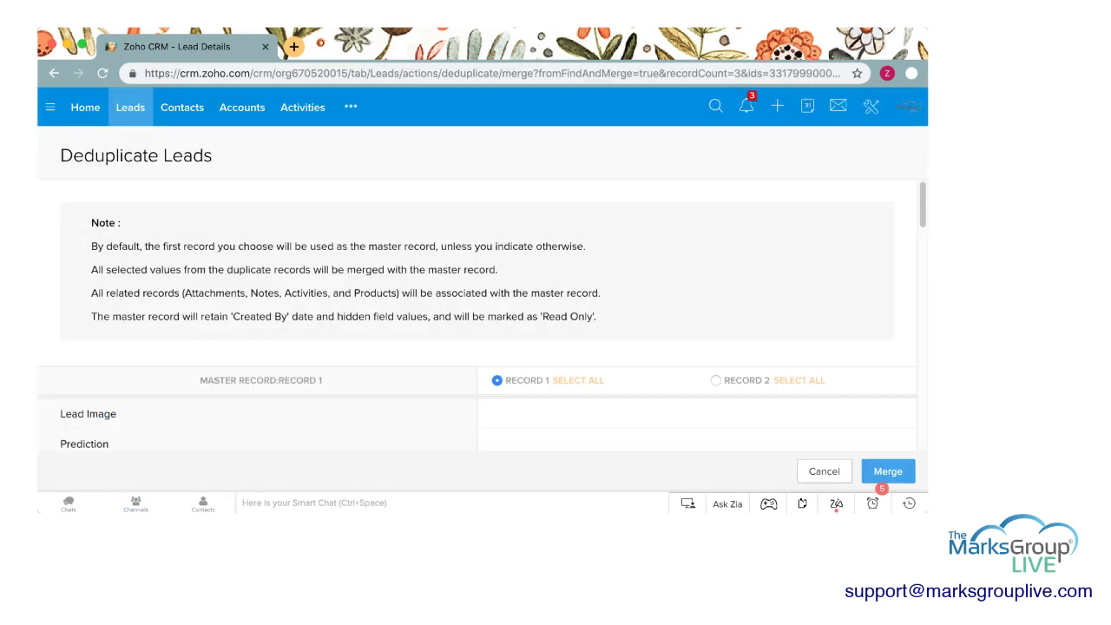
Compare the field values of Record 1 and Record 2, from the lead owner through the address fields.
scroll(478, 321, "down", 1)
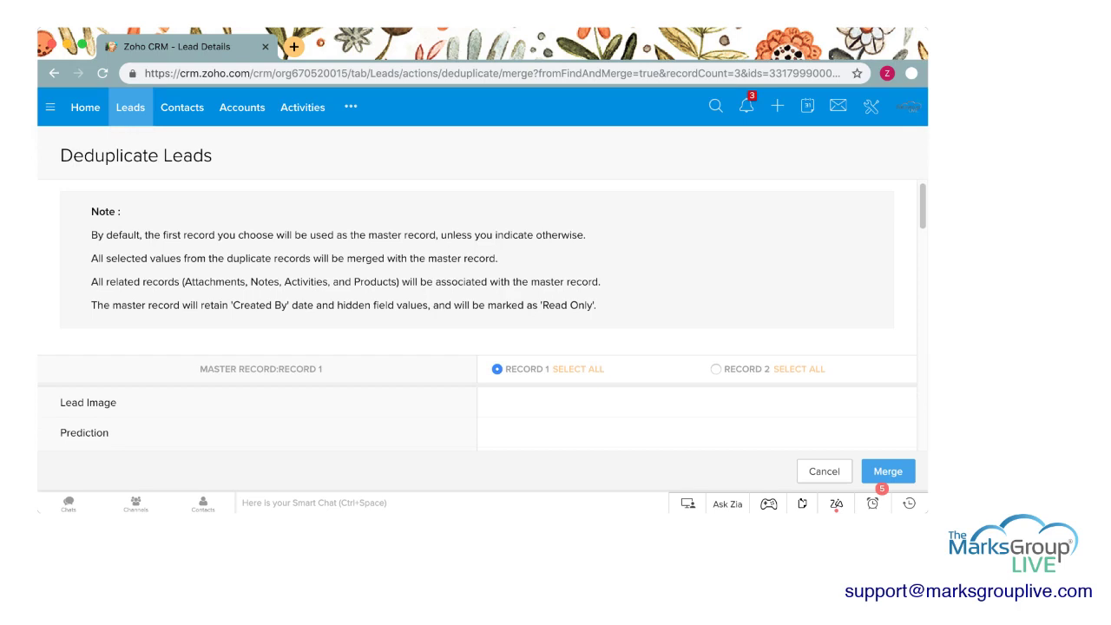
scroll(477, 321, "down", 3)
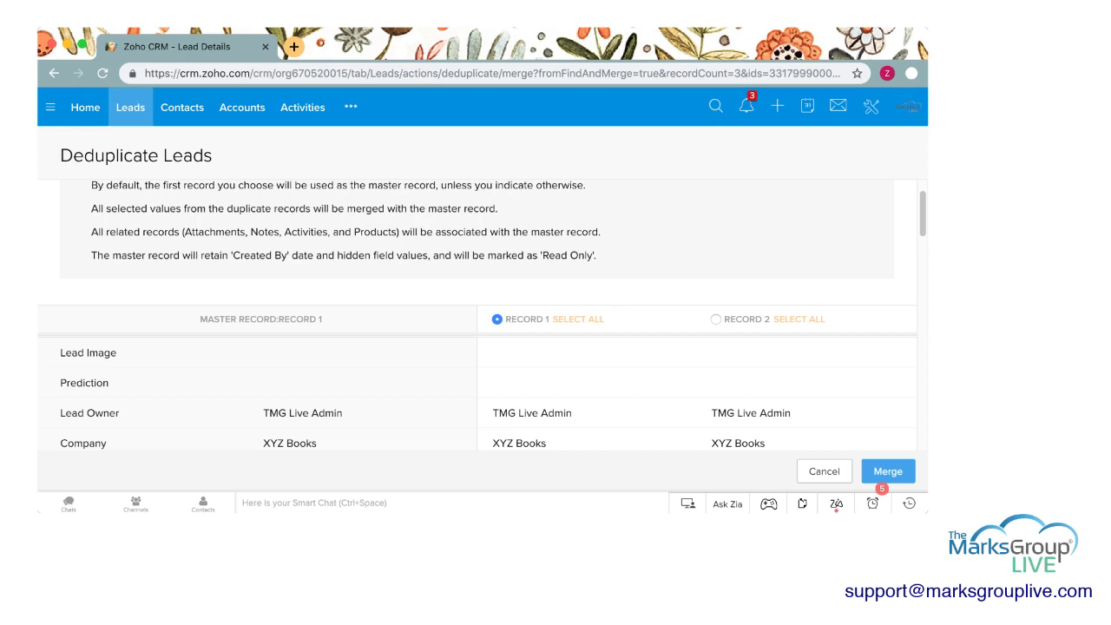
scroll(478, 321, "down", 8)
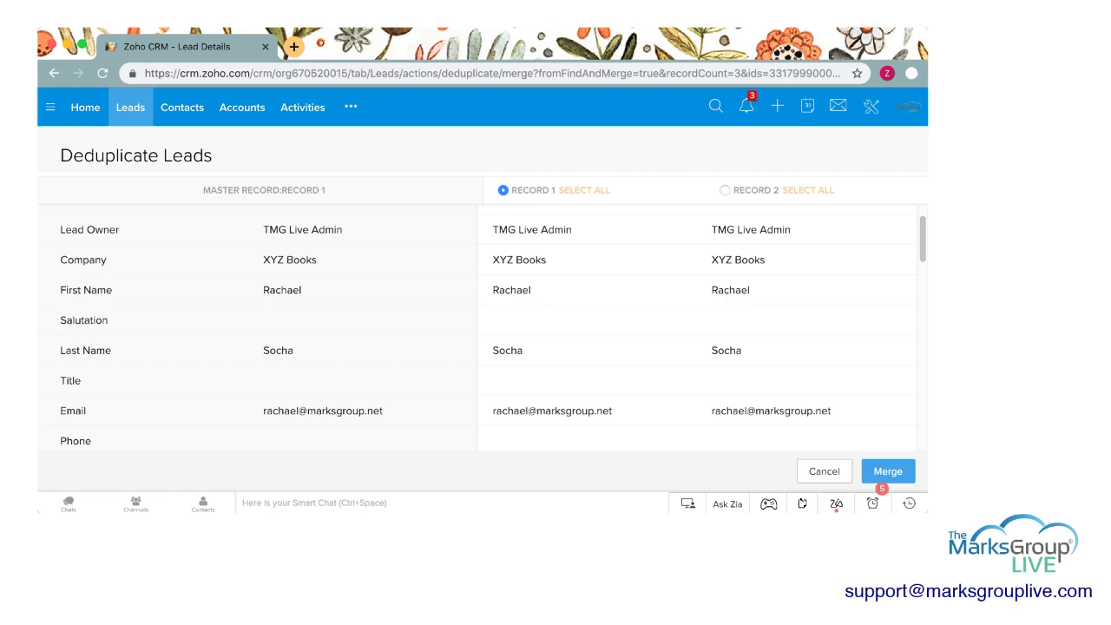
scroll(478, 329, "down", 6)
scroll(478, 321, "down", 14)
scroll(477, 330, "down", 9)
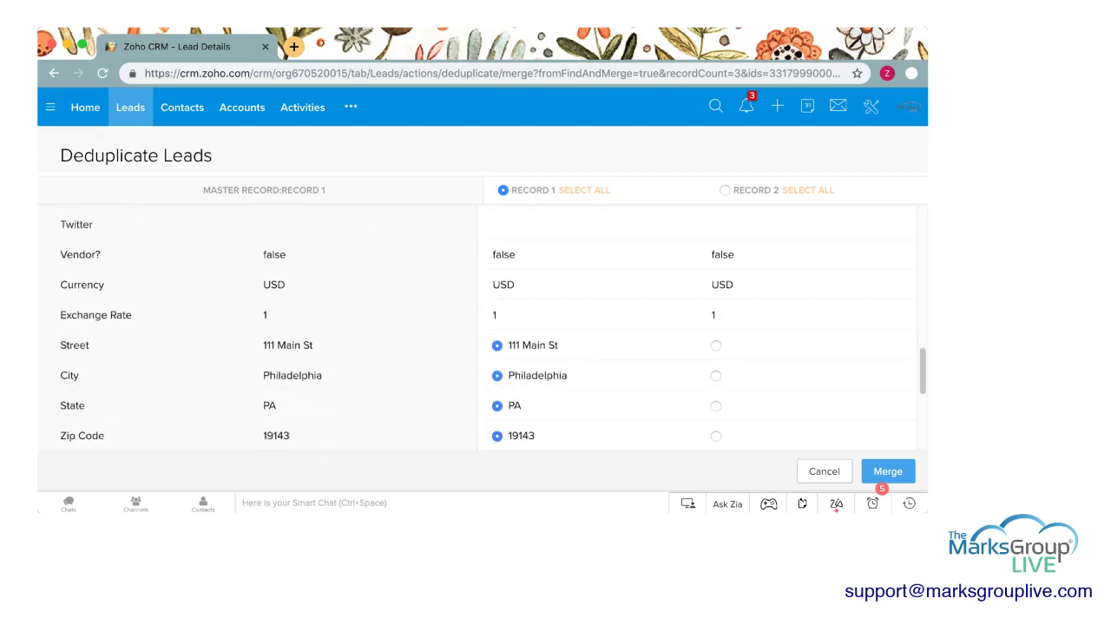
scroll(477, 330, "down", 2)
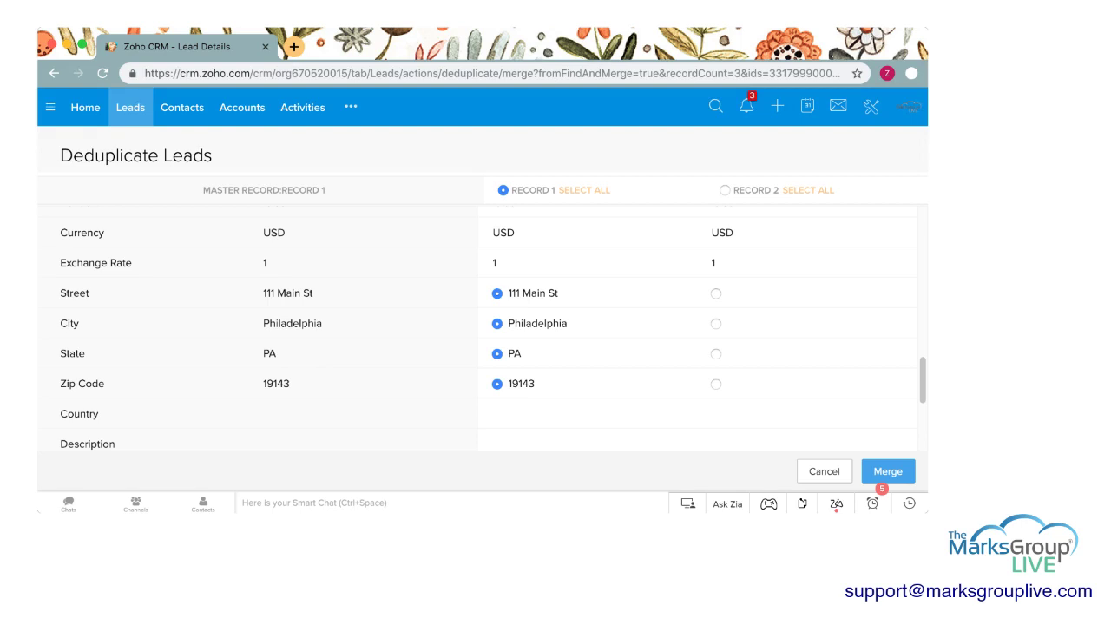
scroll(477, 330, "down", 2)
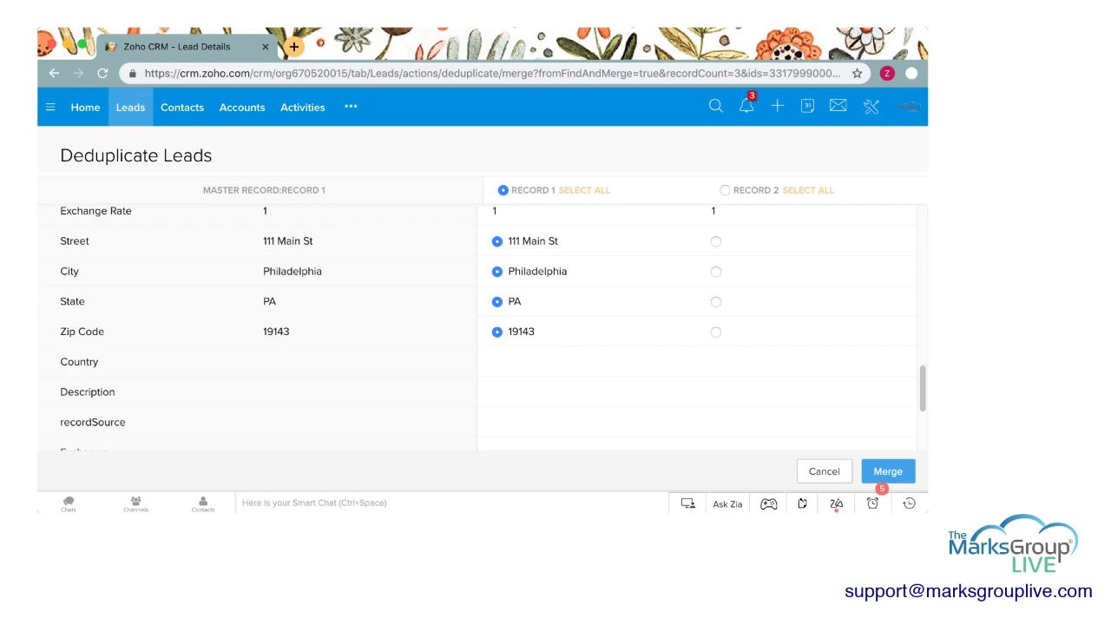
Keep Record 1's State value PA and merge the two XYZ Books leads with Record 1 as master.
left_click(715, 301)
left_click(497, 301)
scroll(482, 330, "down", 15)
scroll(483, 330, "down", 1)
scroll(482, 329, "up", 15)
scroll(482, 330, "up", 10)
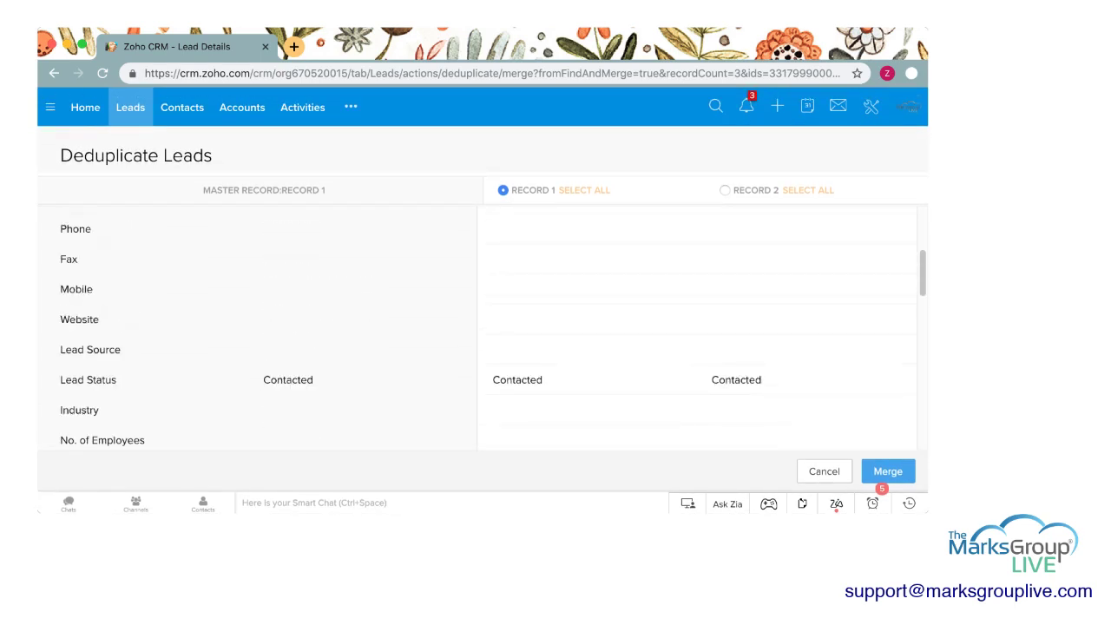
left_click(888, 471)
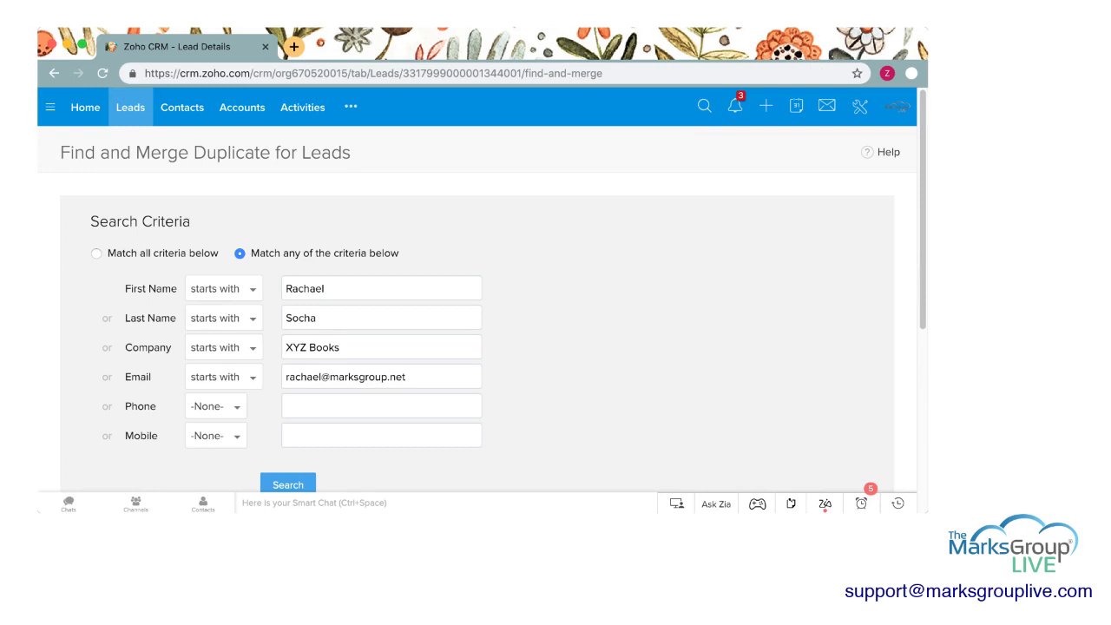
Check the matching records that remain for the merged lead and return to the leads list.
scroll(477, 295, "down", 2)
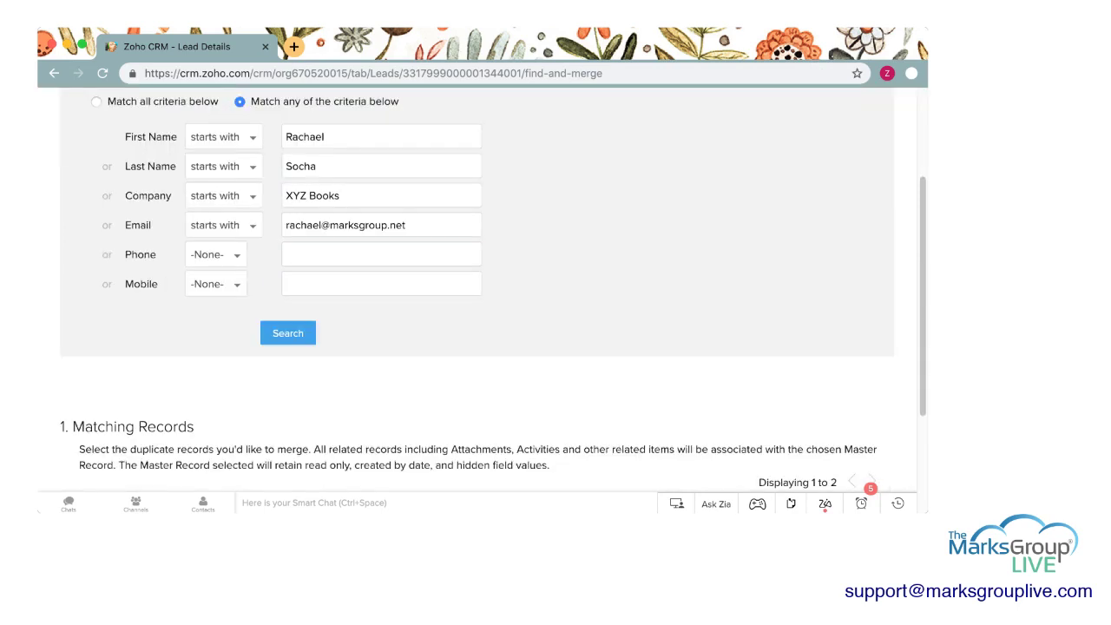
scroll(477, 295, "down", 2)
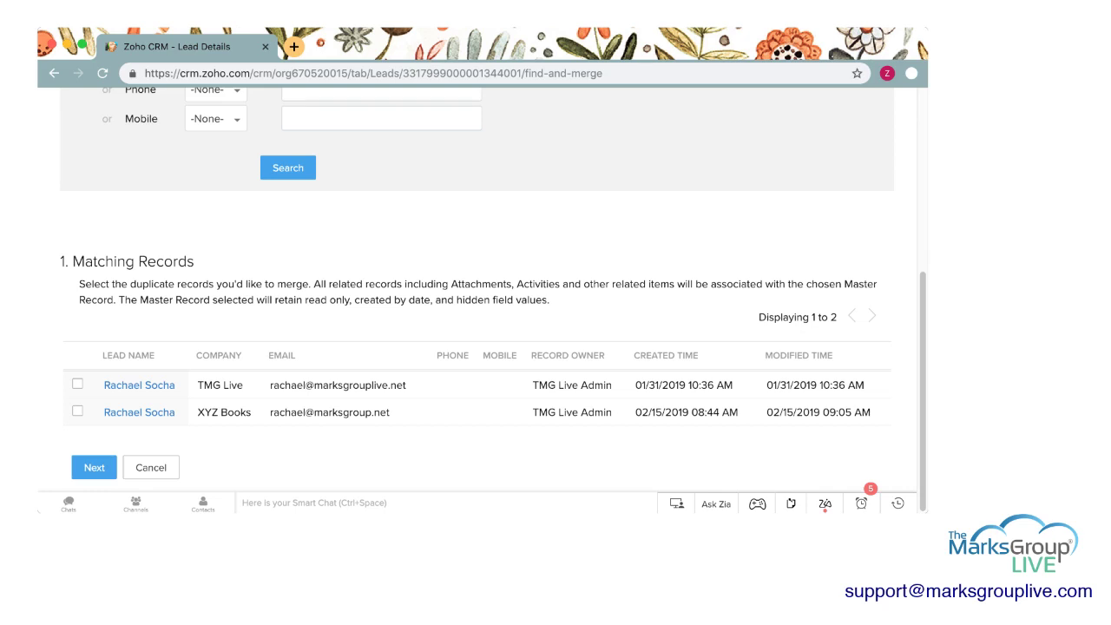
scroll(478, 295, "up", 5)
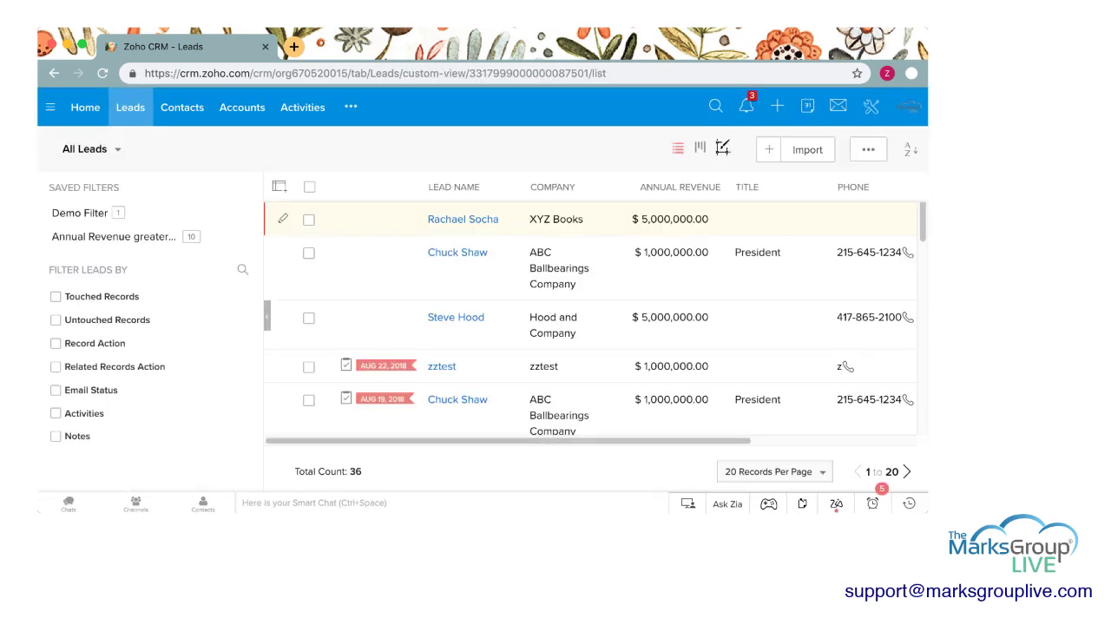
Collapse the lead filters and look through the All Leads list for other duplicate leads.
scroll(282, 252, "down", 2)
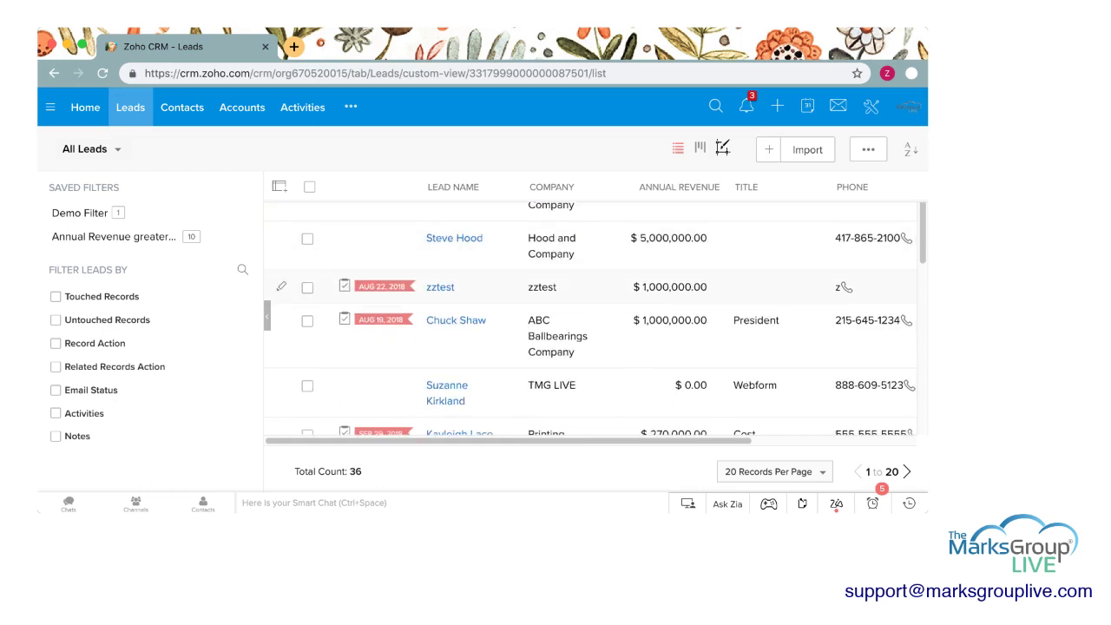
left_click(267, 316)
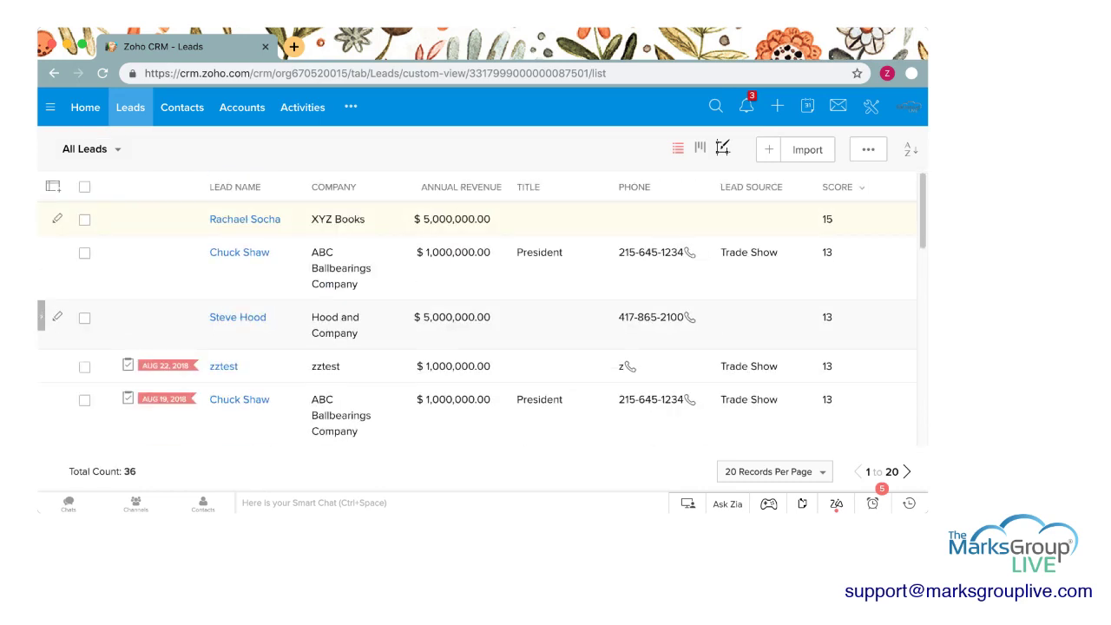
scroll(489, 307, "down", 1)
scroll(477, 322, "up", 1)
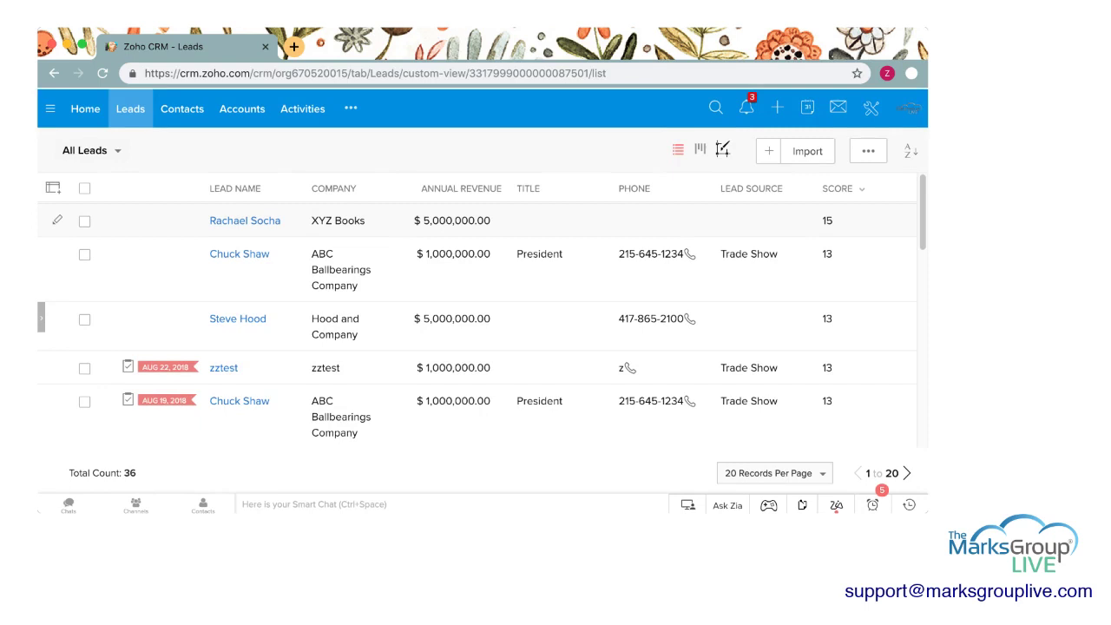
scroll(482, 322, "down", 3)
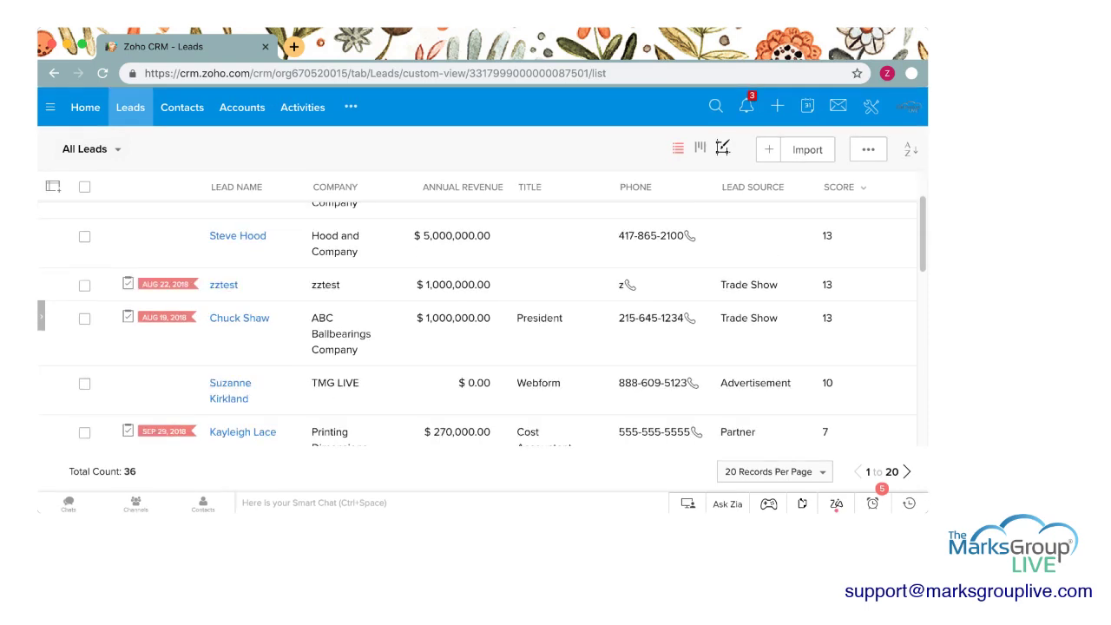
scroll(481, 321, "down", 10)
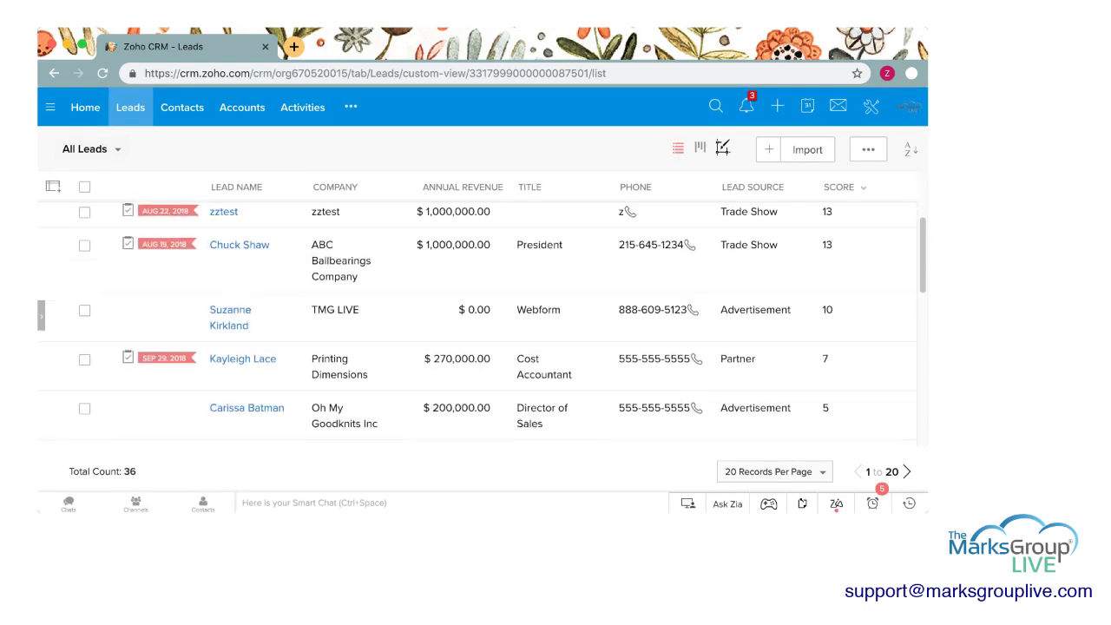
scroll(481, 322, "up", 10)
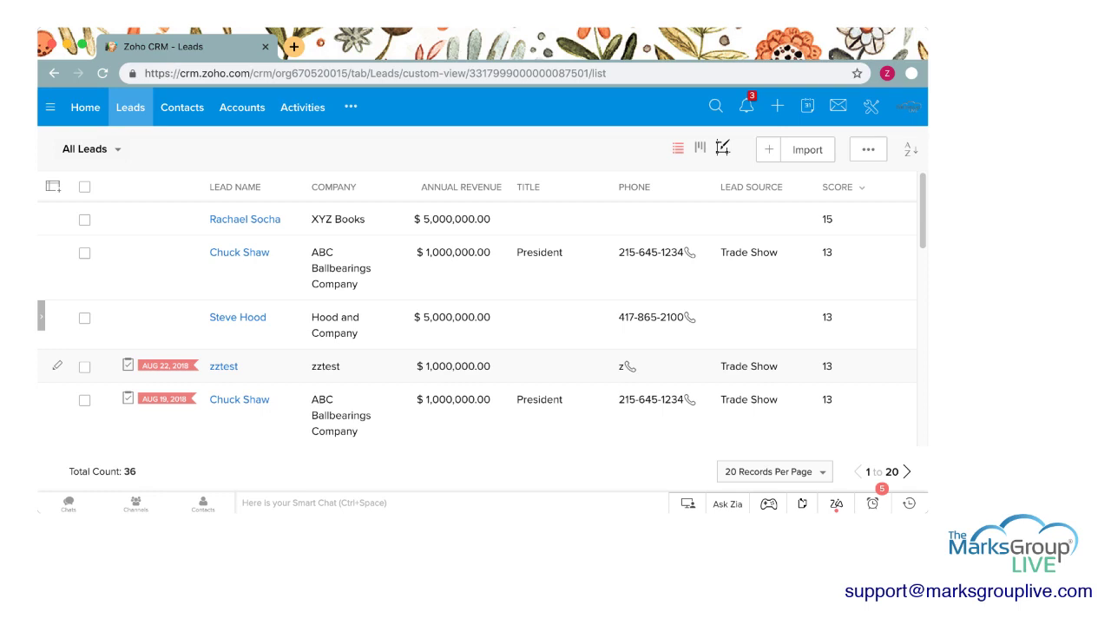
scroll(482, 322, "down", 4)
scroll(482, 321, "down", 3)
scroll(481, 321, "up", 4)
scroll(482, 321, "up", 3)
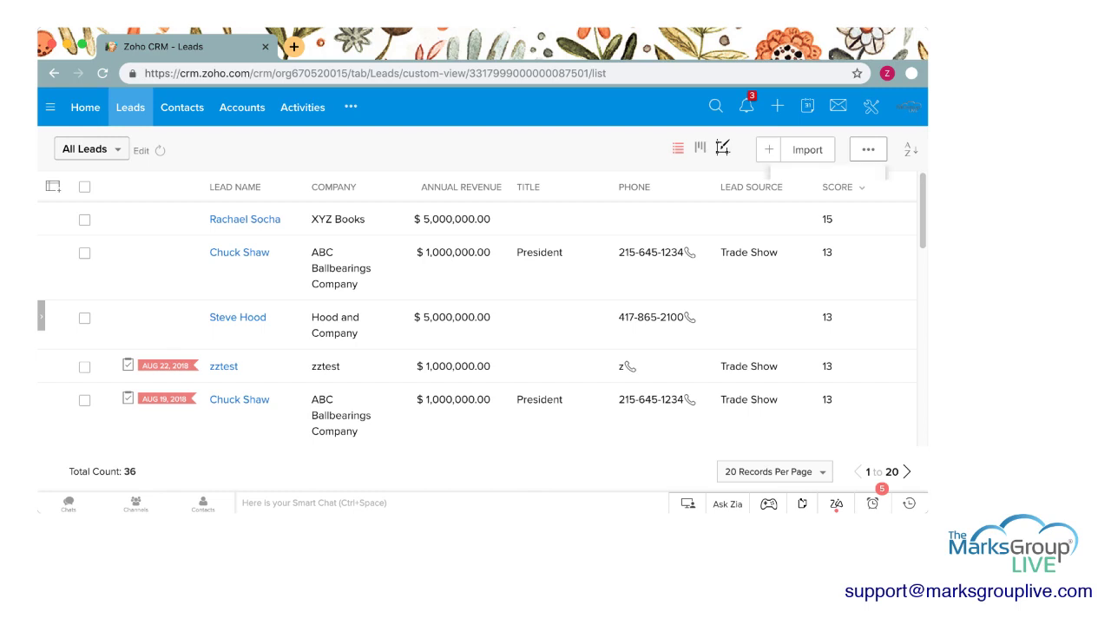
Run Deduplicate Leads on the whole module with Email as the matching field.
left_click(868, 149)
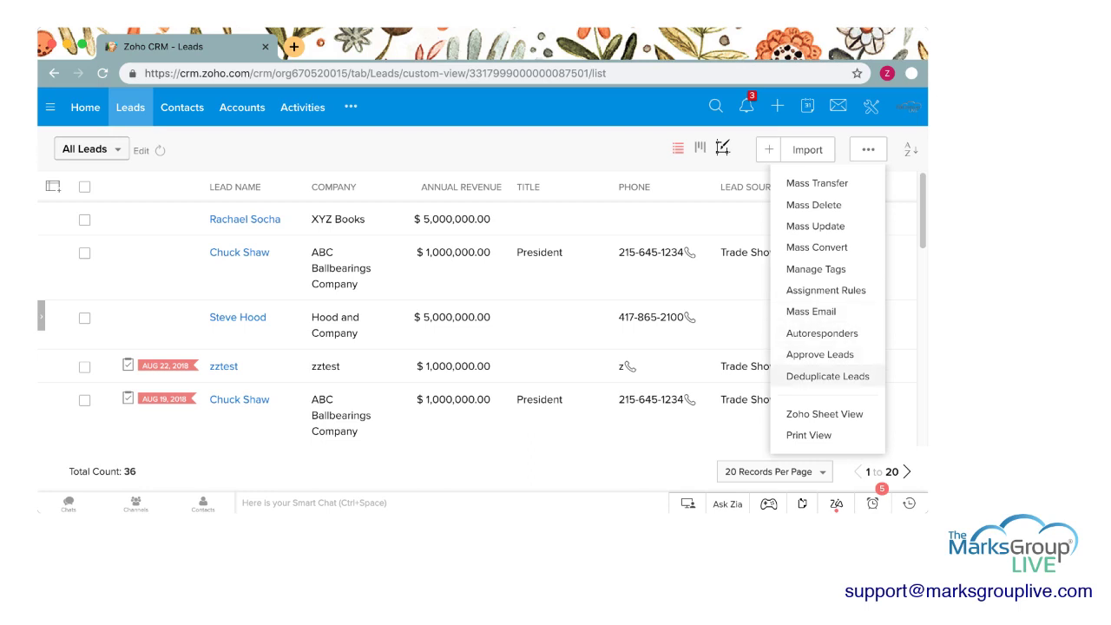
left_click(827, 375)
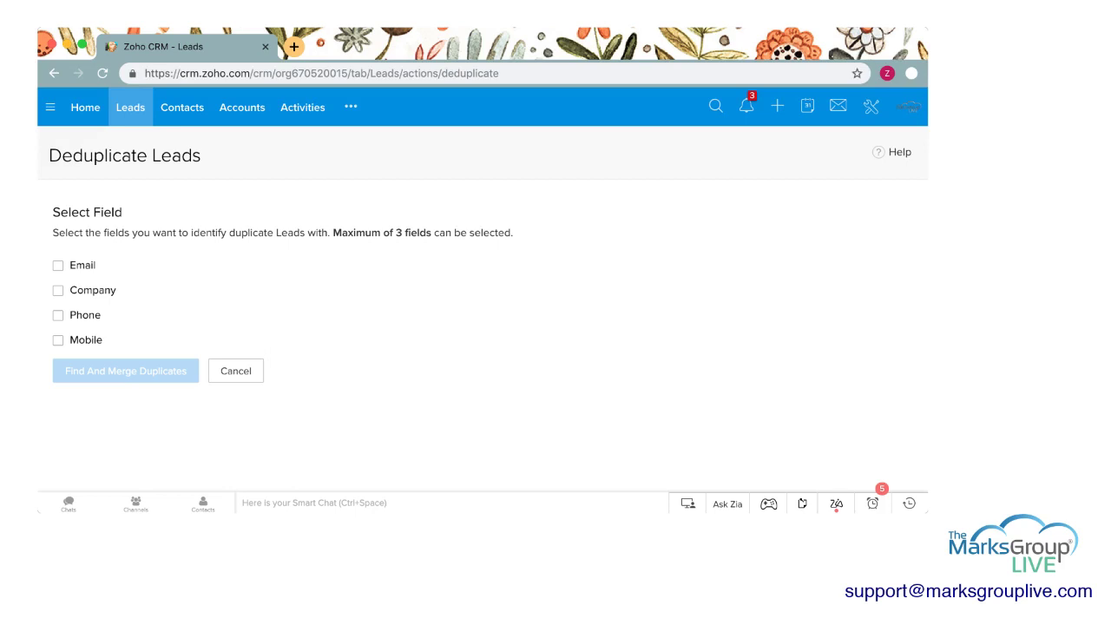
left_click(58, 265)
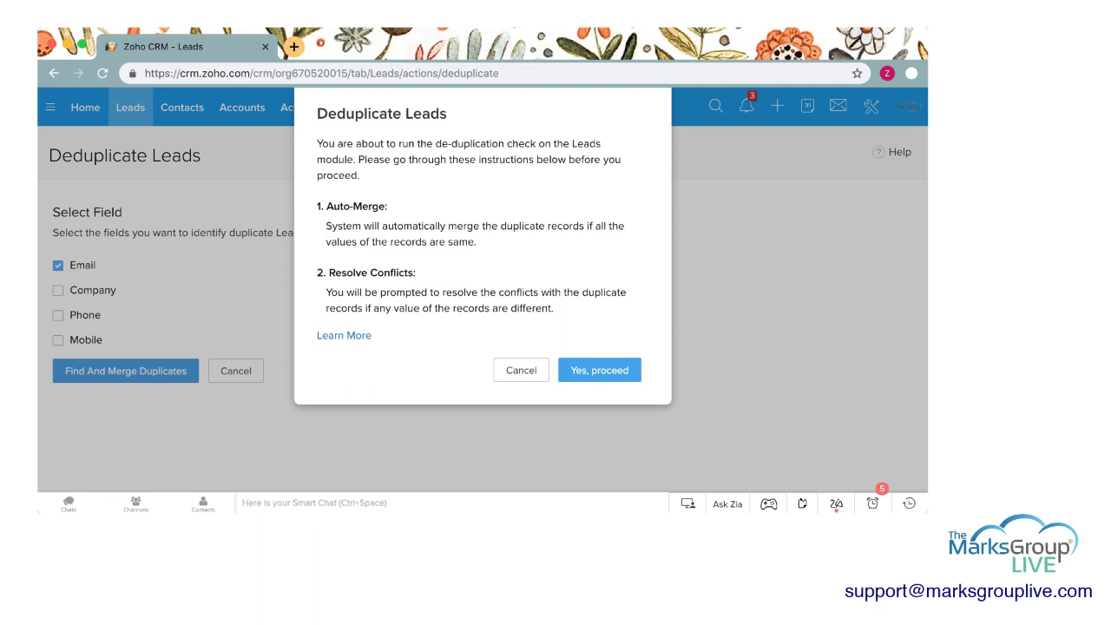
left_click(599, 370)
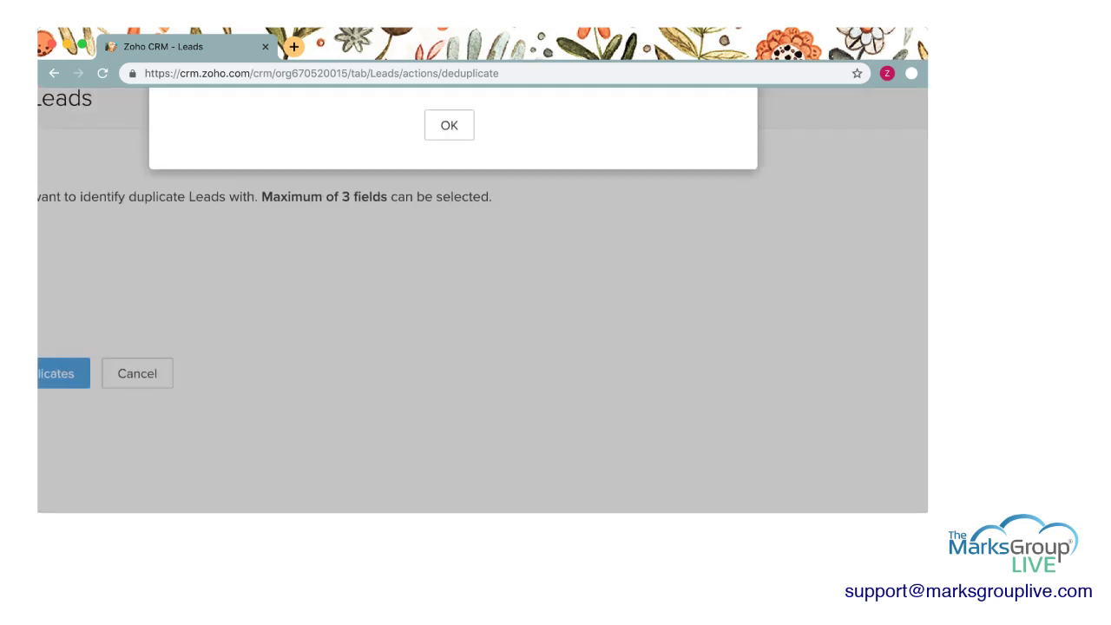
key("Return")
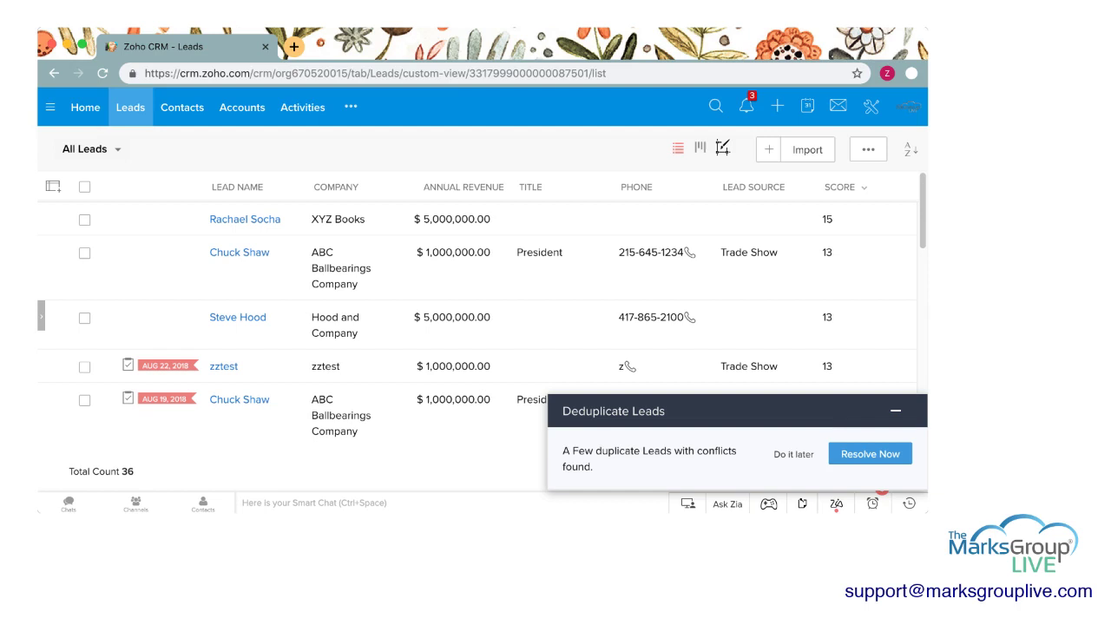
Open the conflicting email duplicates and merge the ABC Ballbearings Company and kattrax.net lead pairs, each with Record 1 as master.
left_click(869, 453)
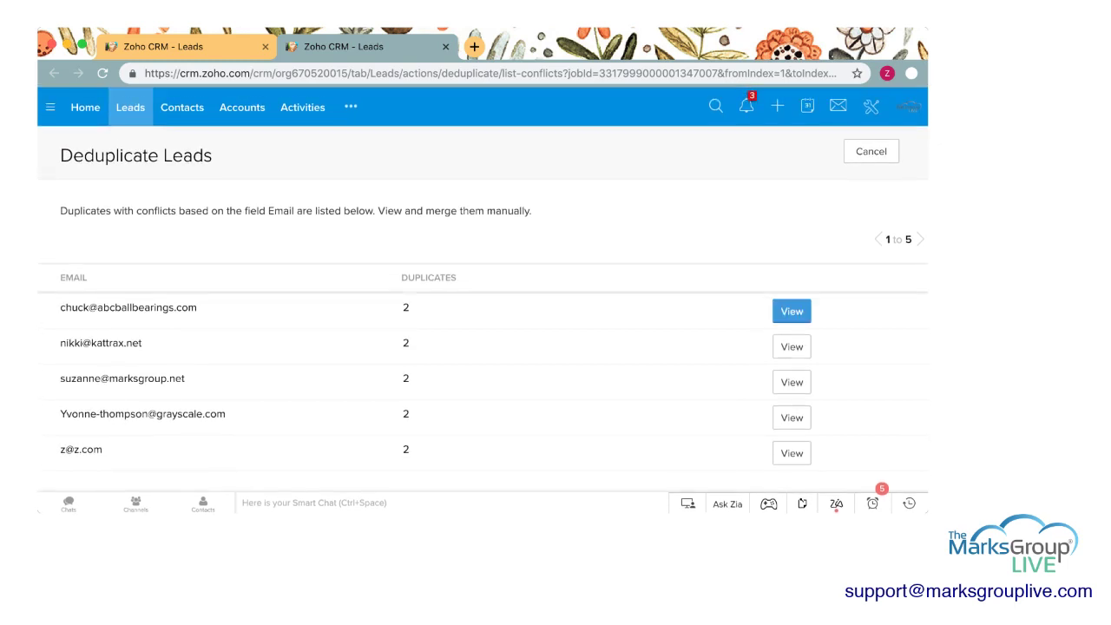
left_click(792, 311)
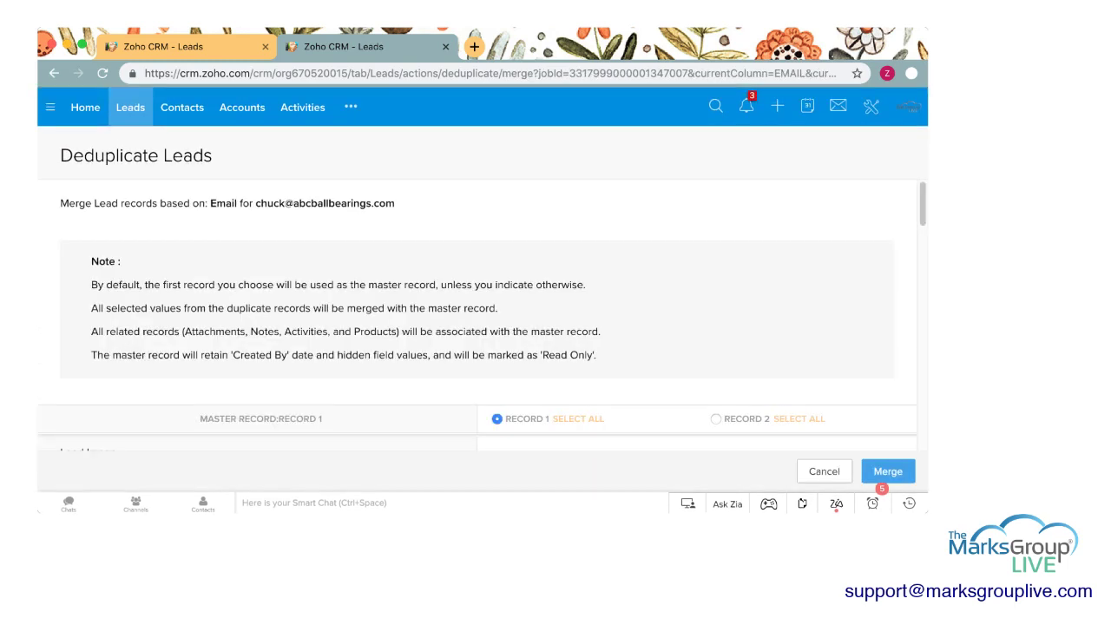
scroll(477, 313, "down", 5)
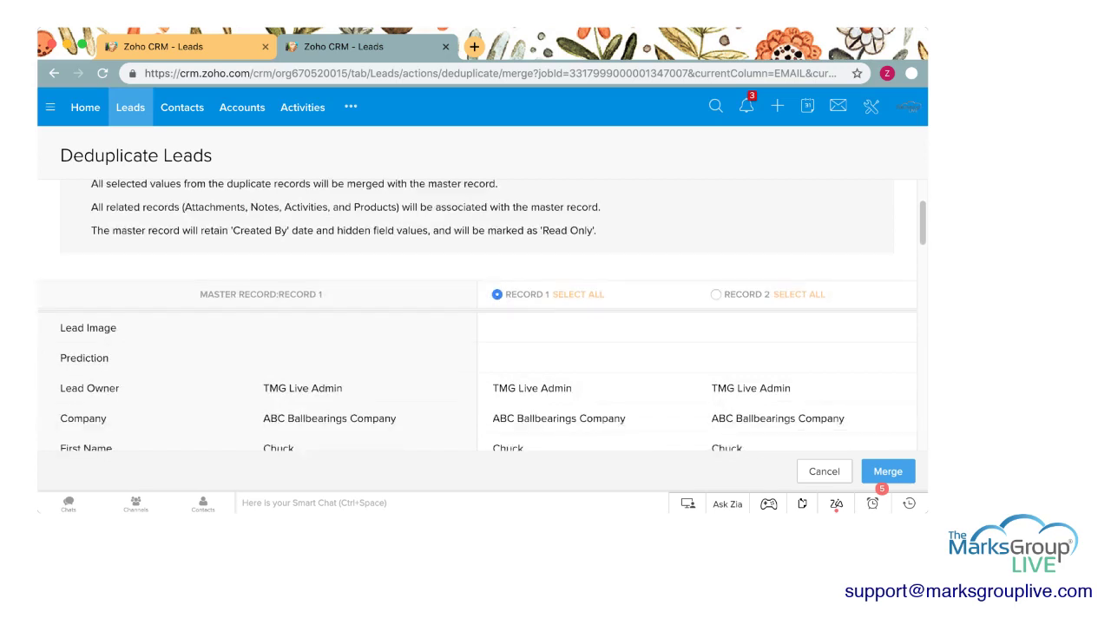
scroll(477, 330, "down", 5)
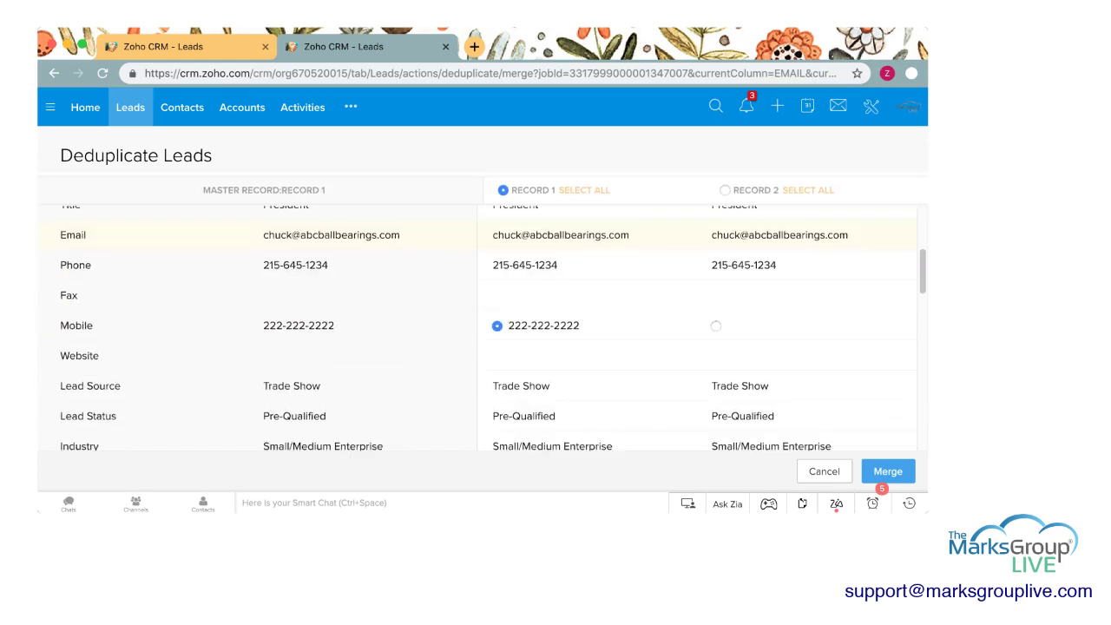
scroll(478, 330, "down", 10)
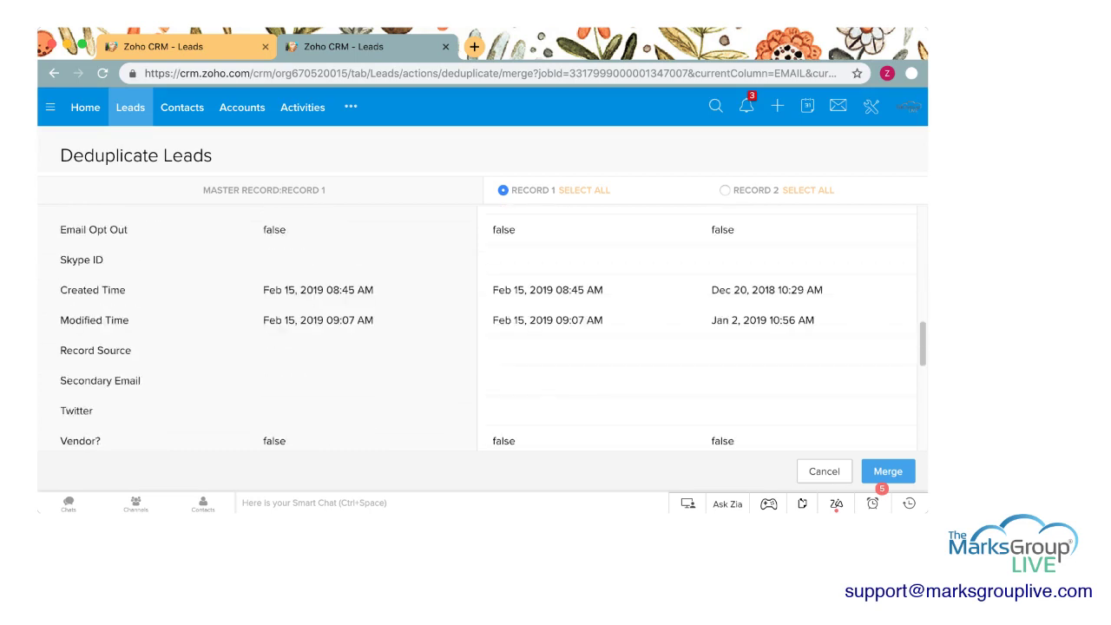
scroll(477, 330, "down", 6)
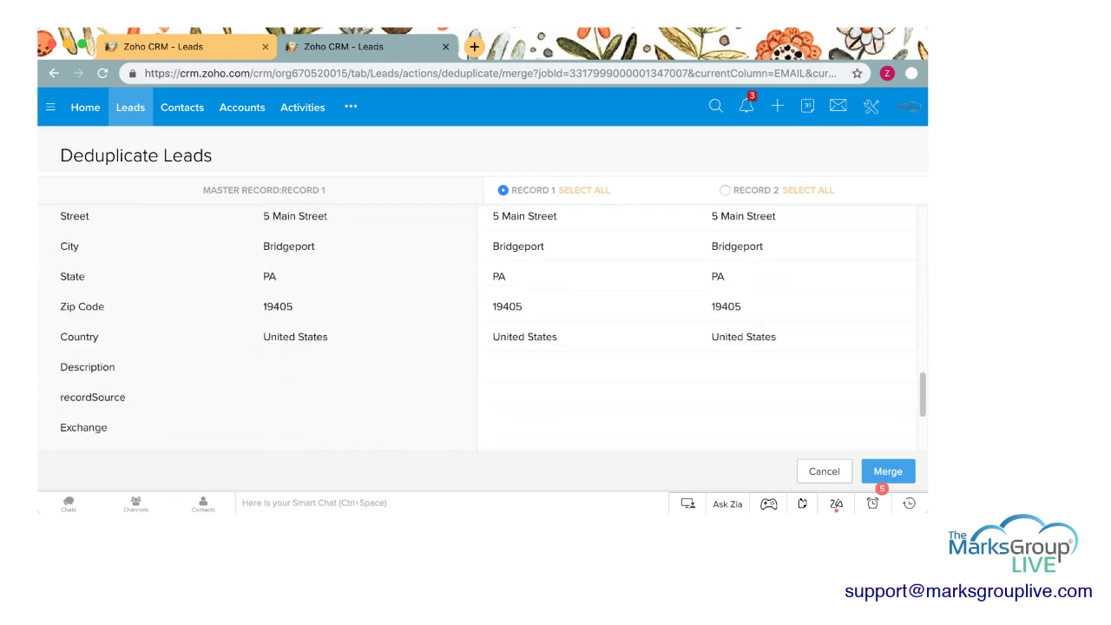
scroll(477, 329, "down", 8)
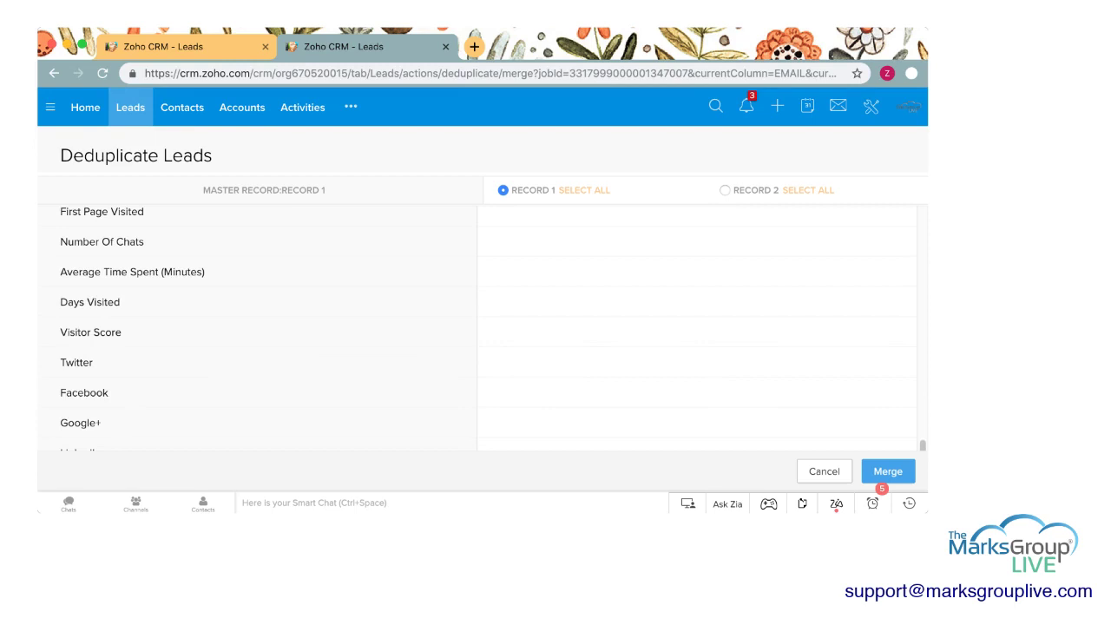
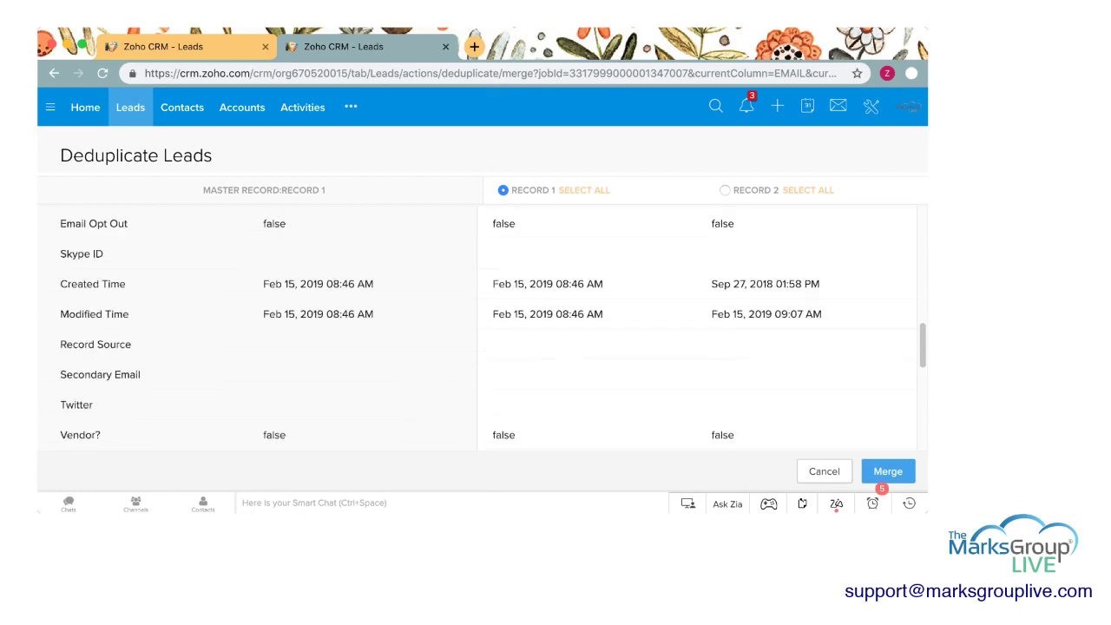
scroll(481, 326, "up", 5)
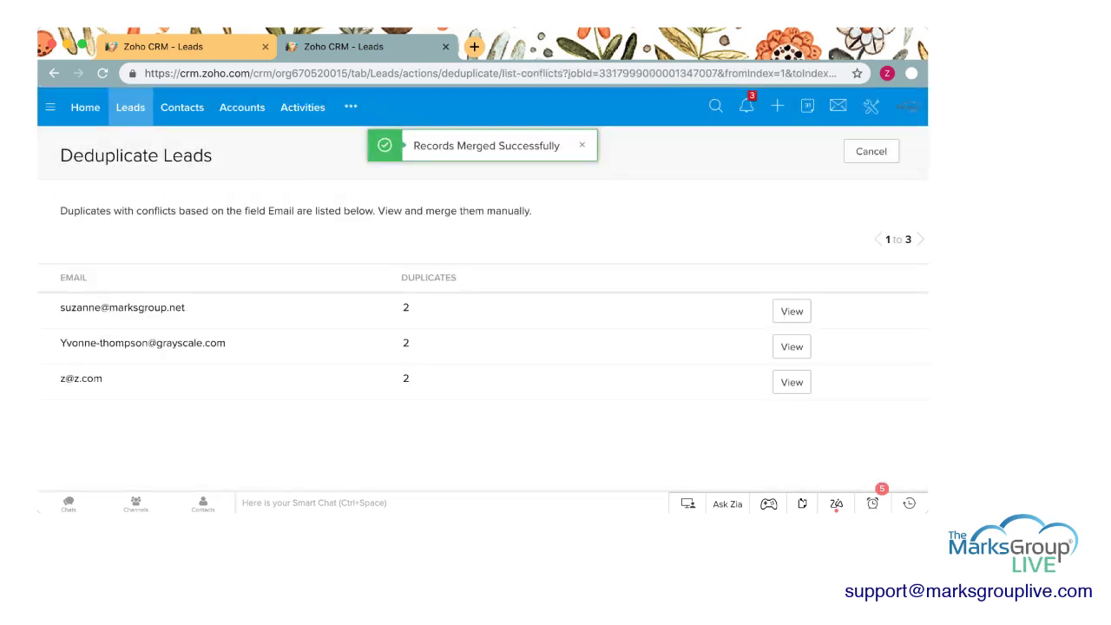
Compare the full Description texts of the marksgroup.net duplicates and merge them with Record 1 as master, keeping its Description.
left_click(791, 310)
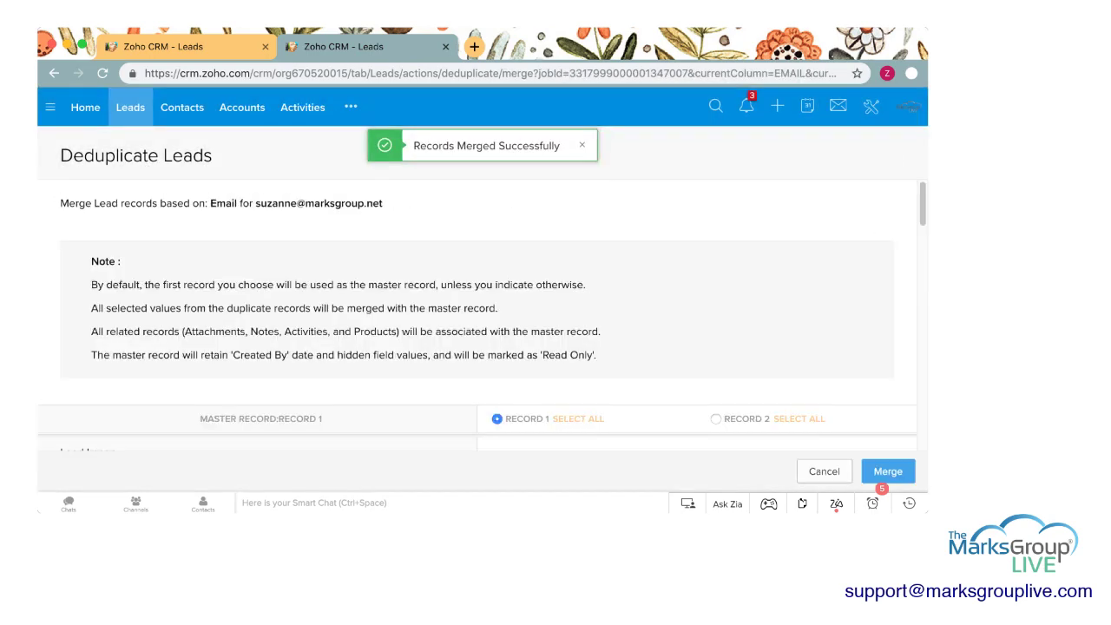
scroll(478, 330, "down", 10)
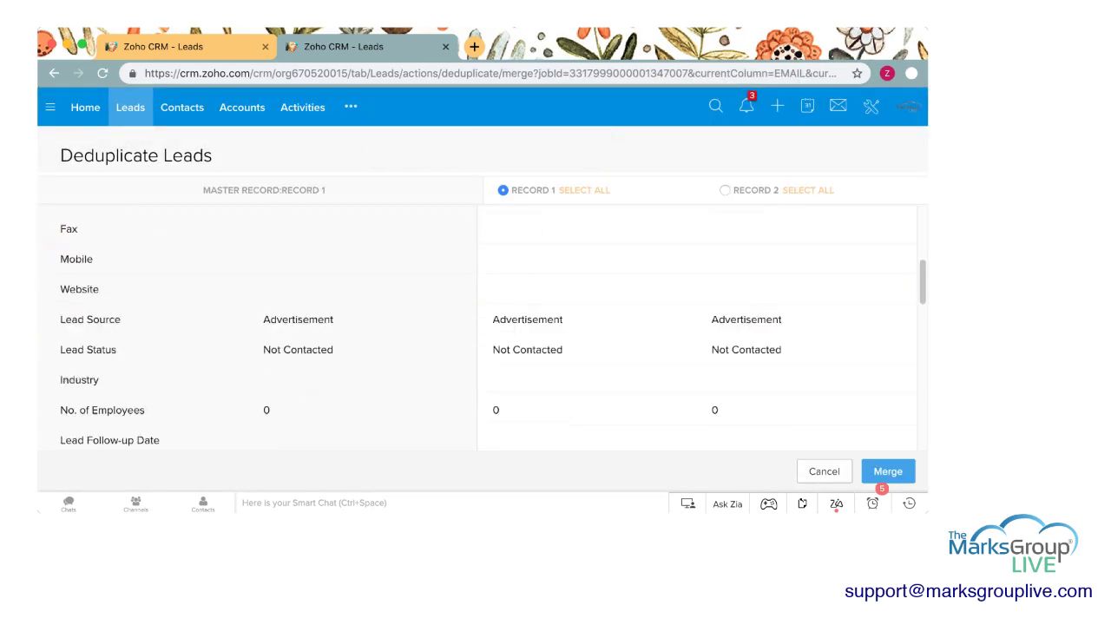
scroll(477, 330, "down", 10)
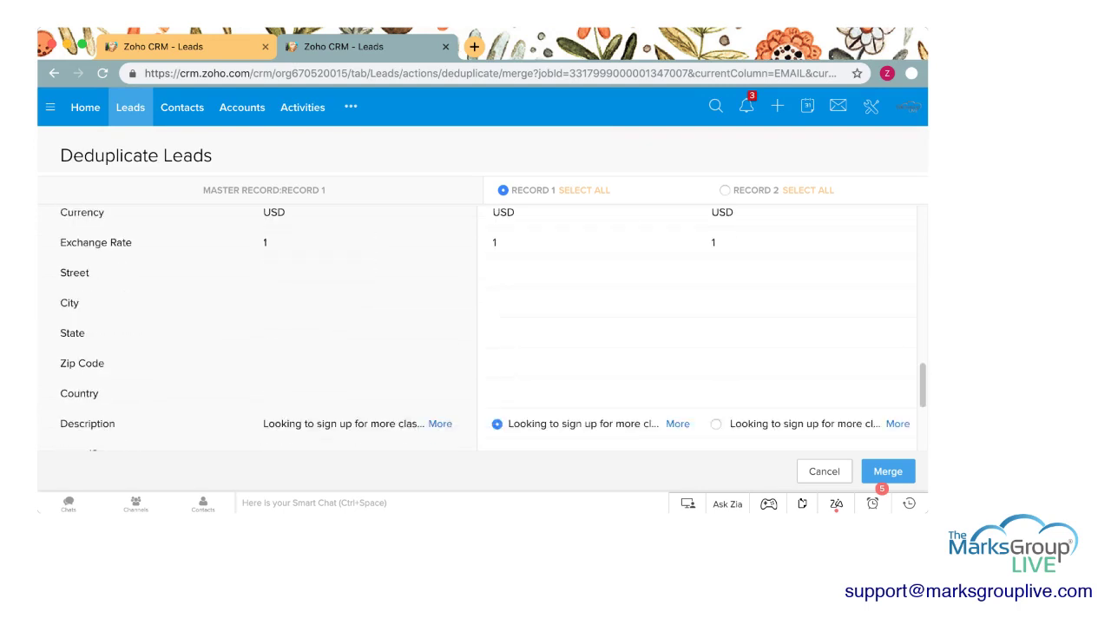
scroll(478, 330, "down", 2)
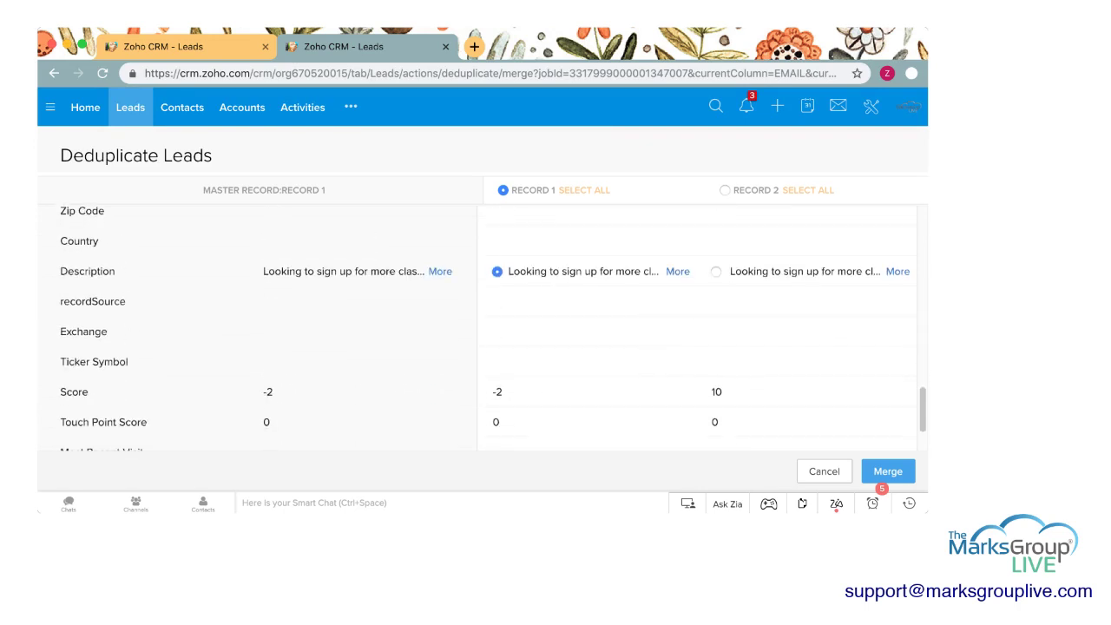
scroll(477, 329, "down", 8)
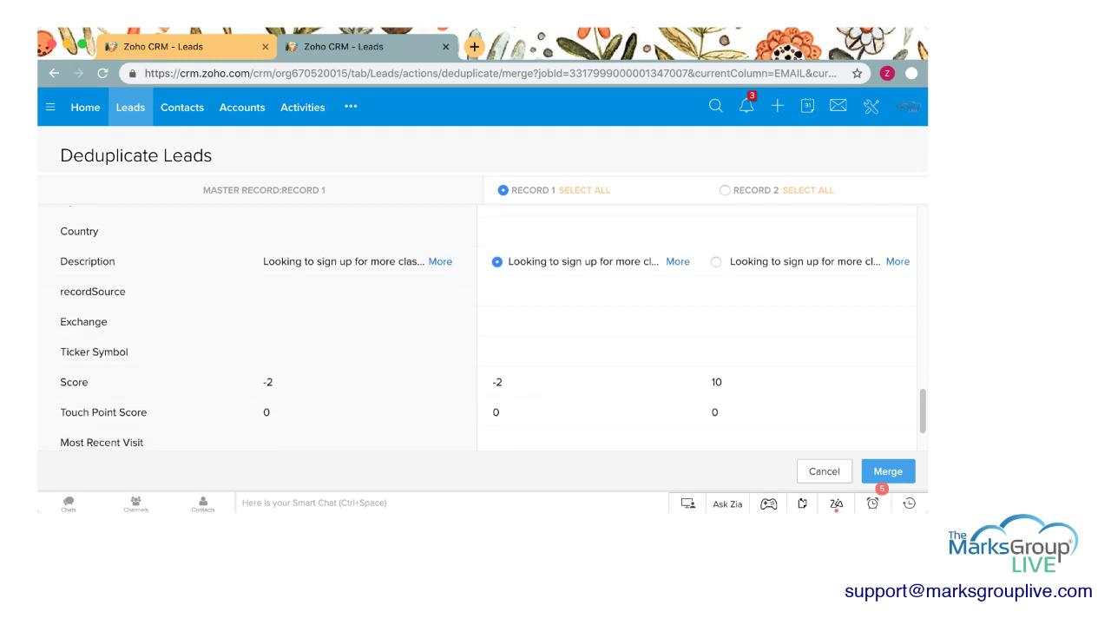
scroll(478, 330, "up", 8)
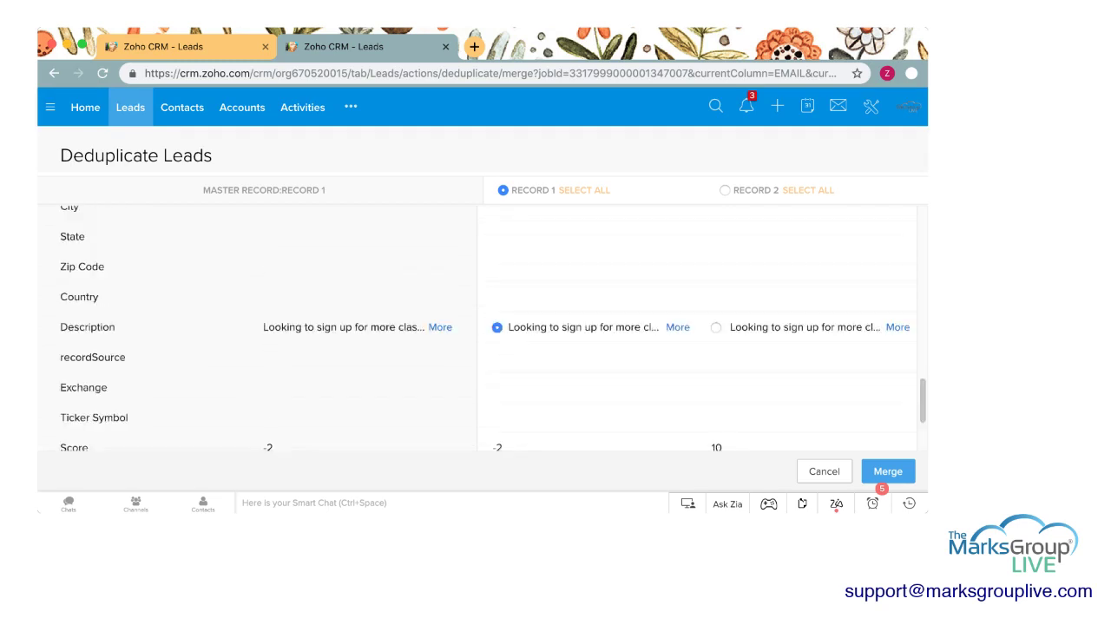
left_click(677, 393)
left_click(897, 392)
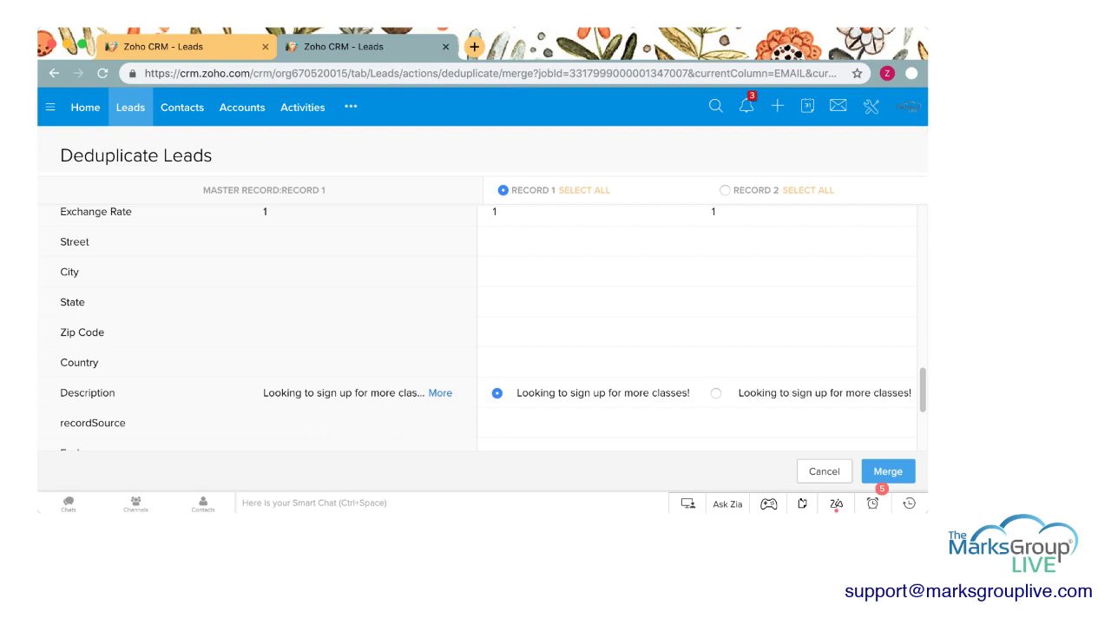
left_click(887, 470)
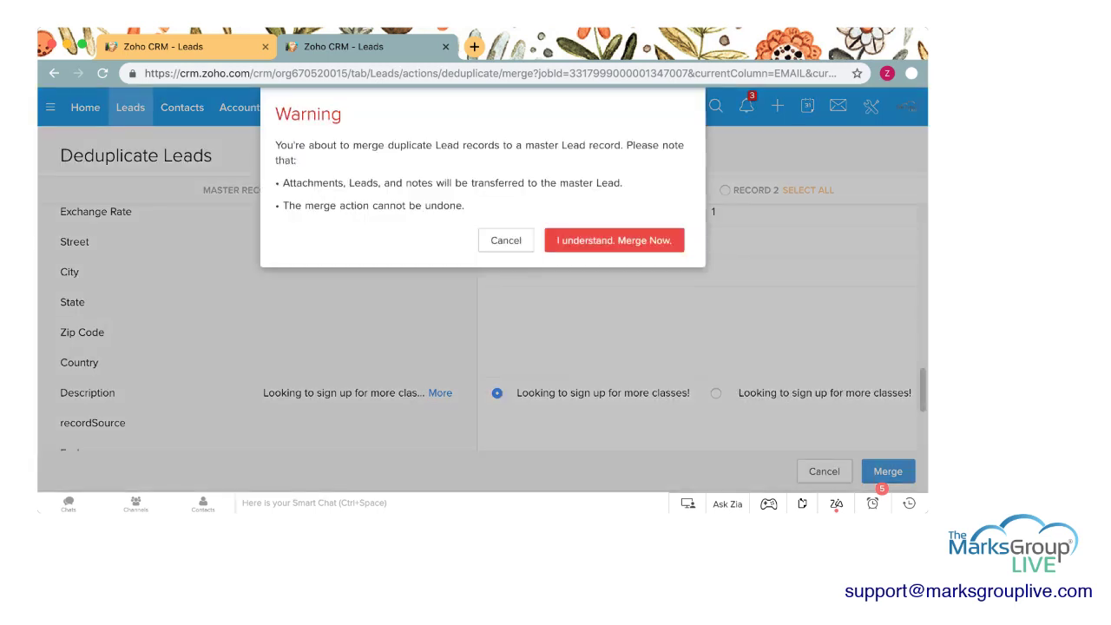
key("Return")
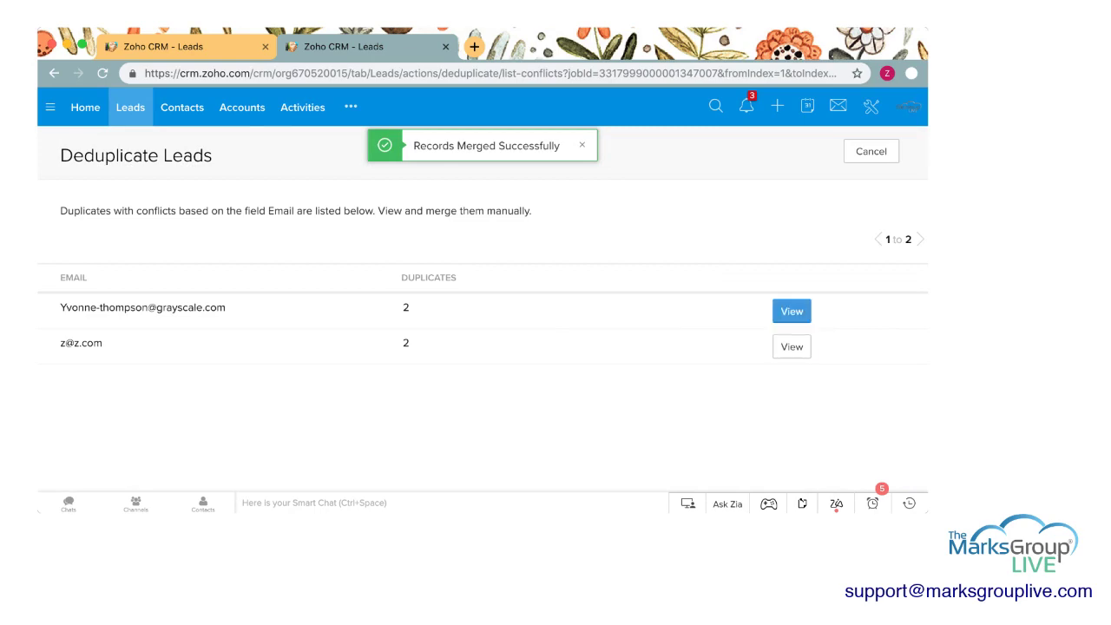
Review the grayscale.com duplicates and merge them with Record 1 as master, keeping its Mobile and Twitter values.
left_click(791, 310)
scroll(483, 313, "down", 10)
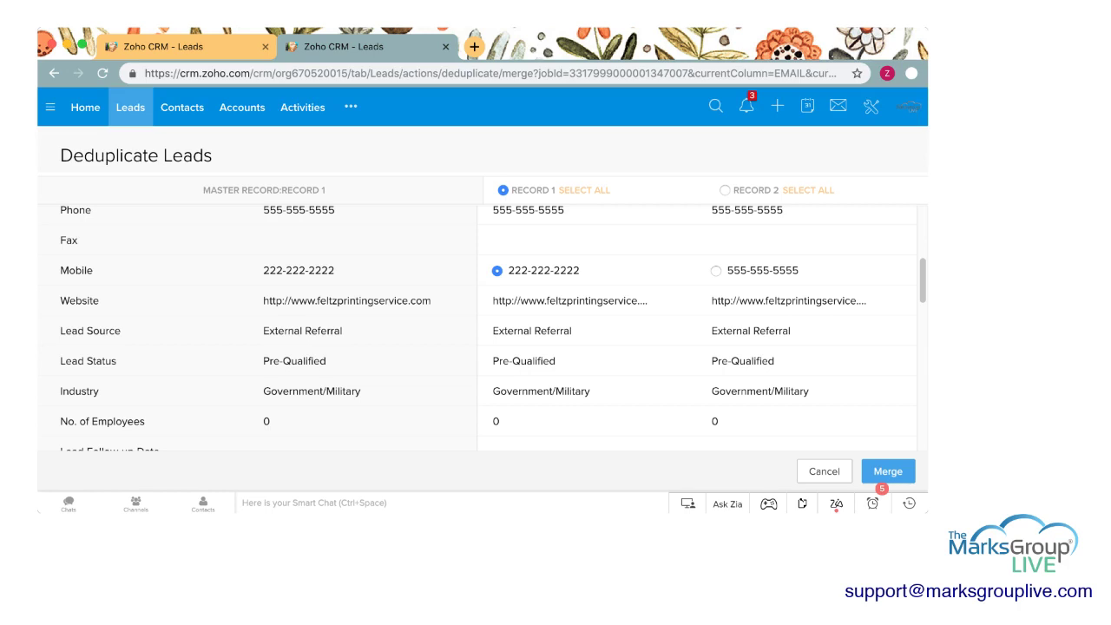
scroll(483, 328, "up", 1)
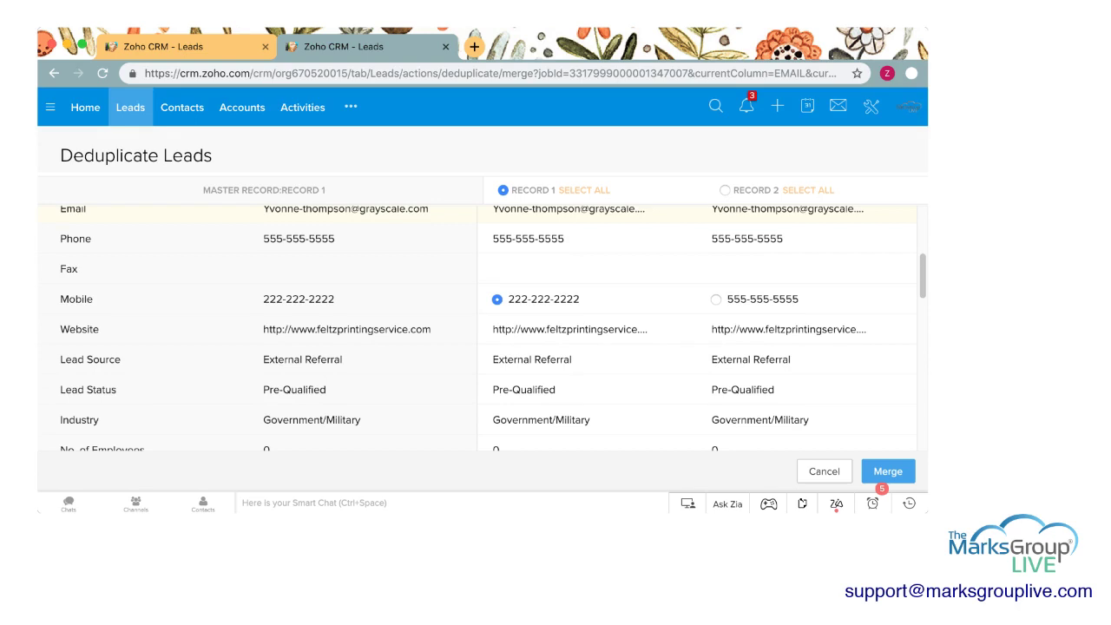
scroll(482, 328, "down", 9)
scroll(482, 328, "down", 4)
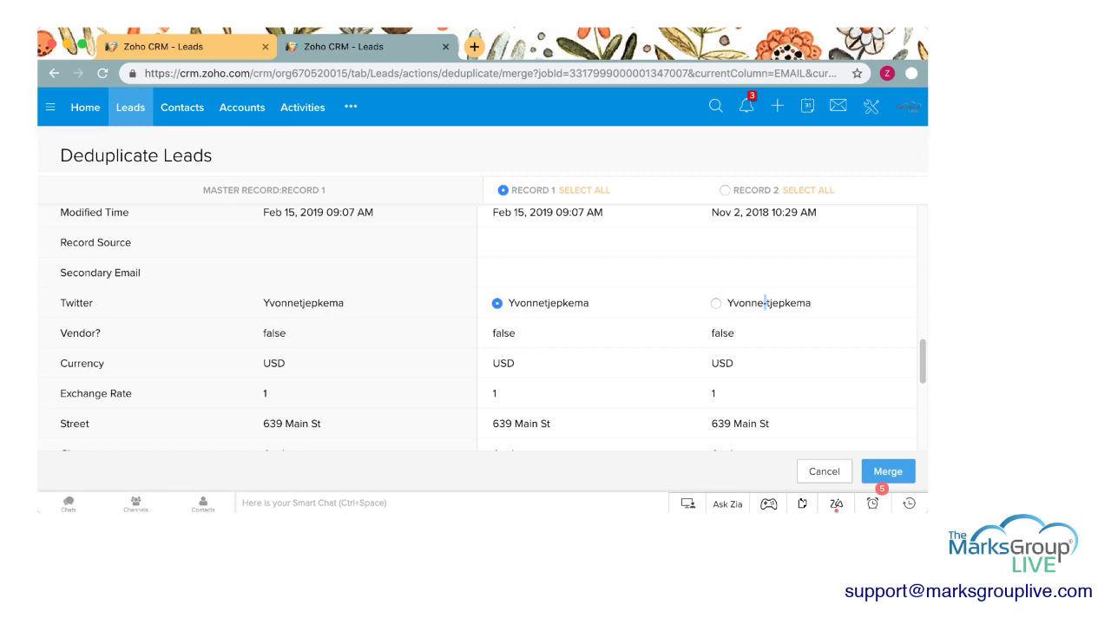
scroll(765, 303, "down", 10)
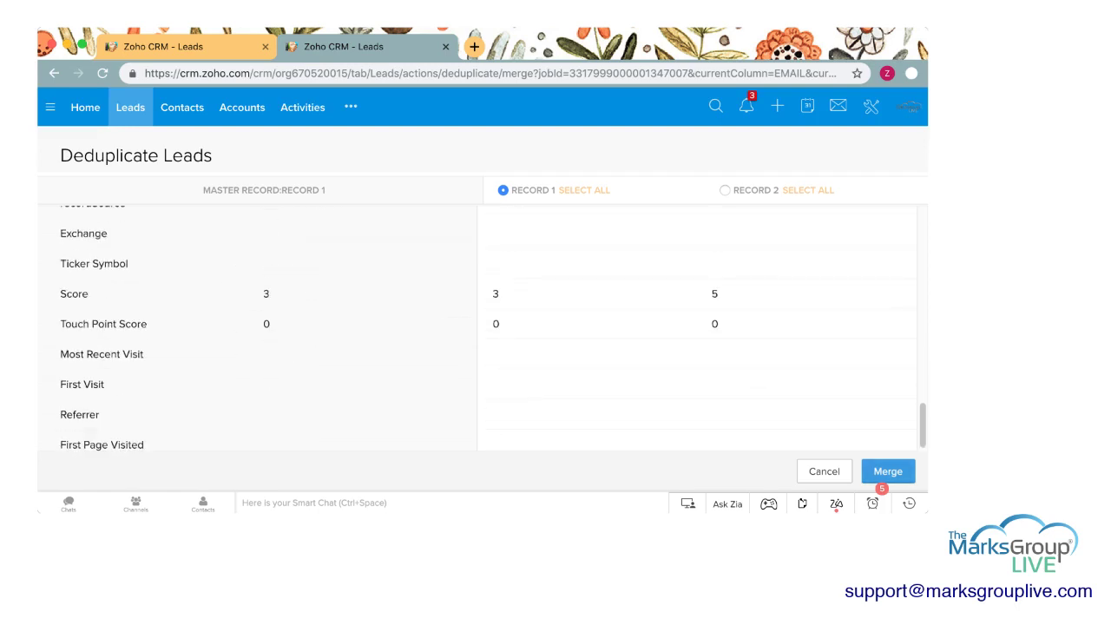
left_click(887, 471)
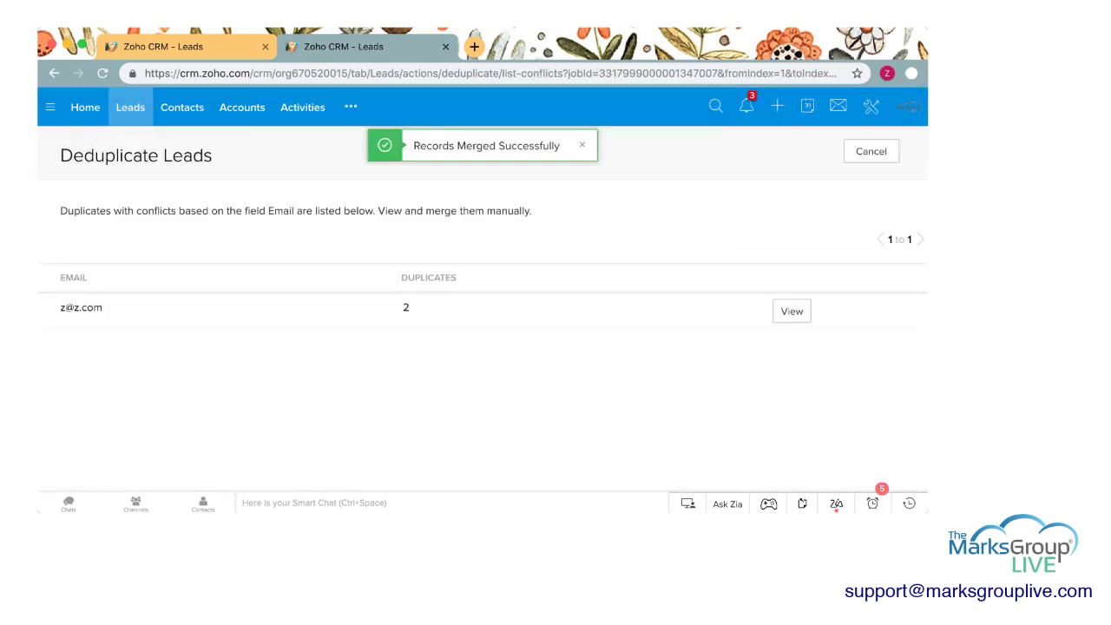
Merge the two ztest leads with Record 1 as master, keeping its Street value and State NV.
left_click(791, 311)
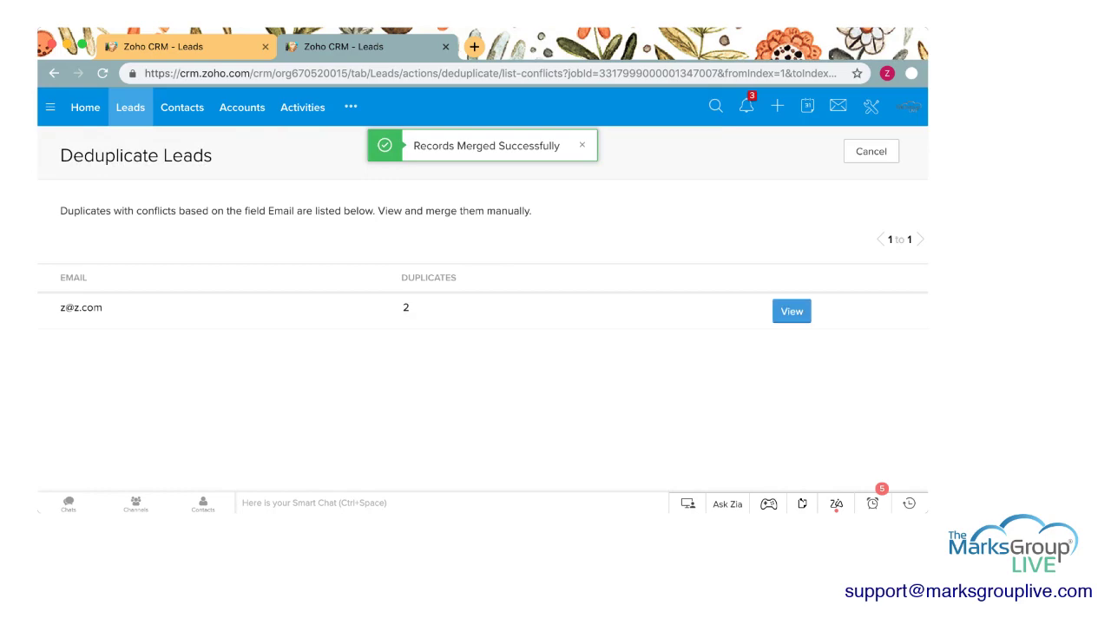
scroll(477, 329, "down", 10)
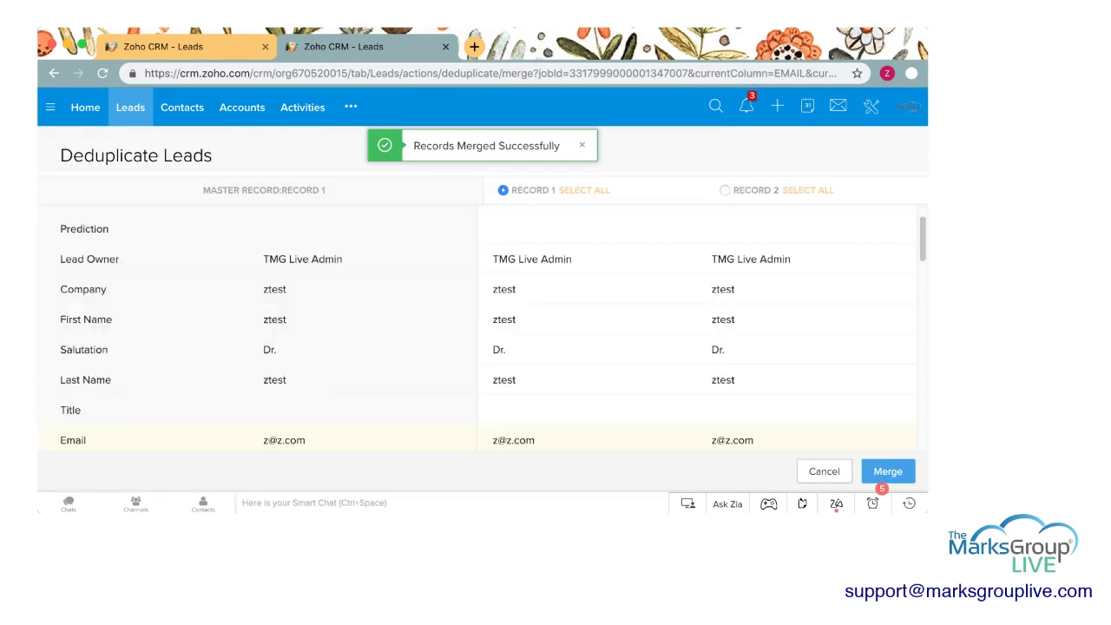
scroll(493, 328, "down", 10)
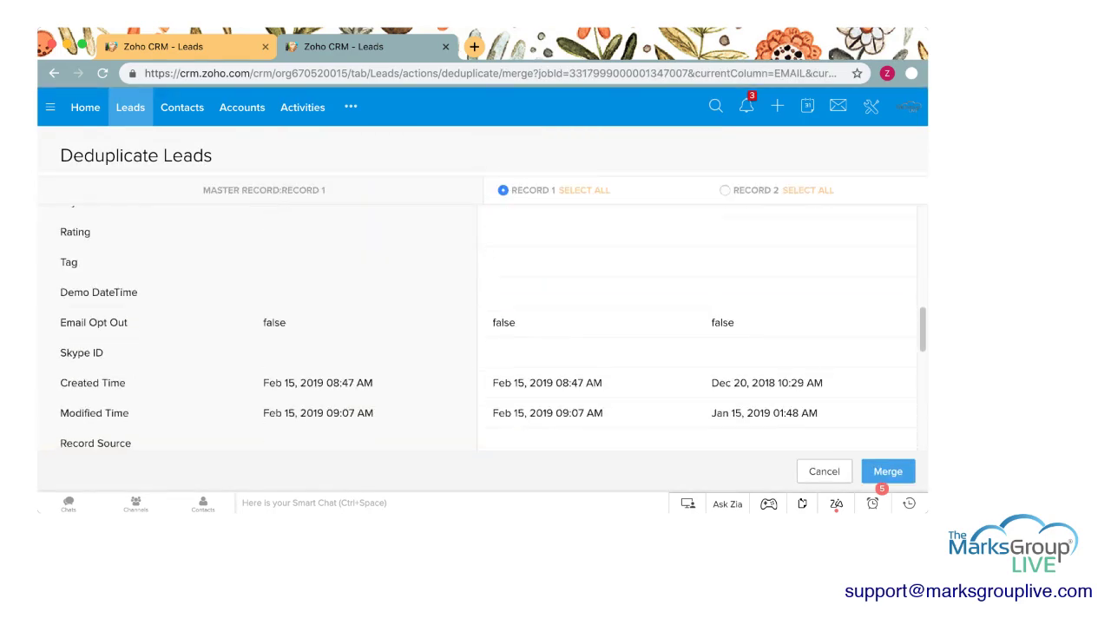
scroll(493, 328, "down", 1)
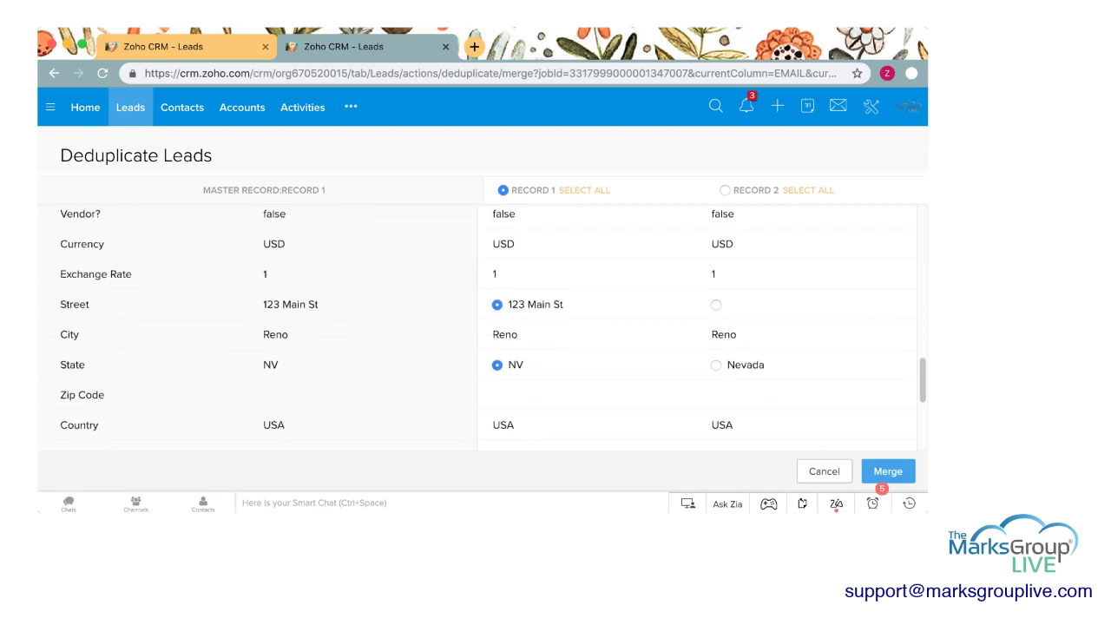
scroll(477, 329, "down", 10)
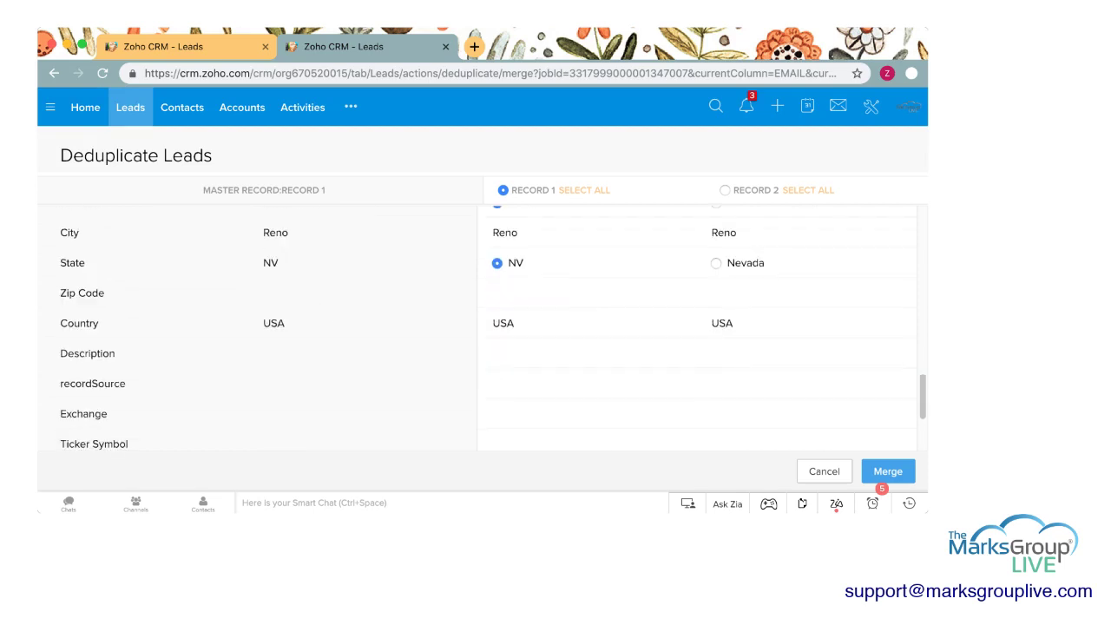
left_click(887, 471)
left_click(615, 241)
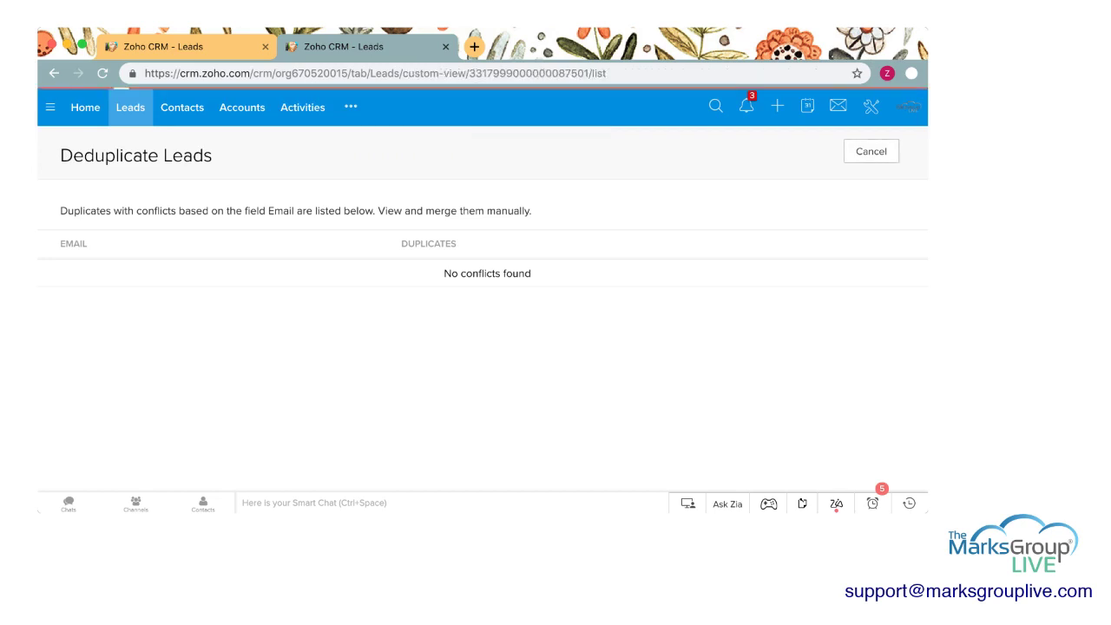
Return to the All Leads list and look through it for any remaining duplicate leads.
scroll(477, 325, "down", 8)
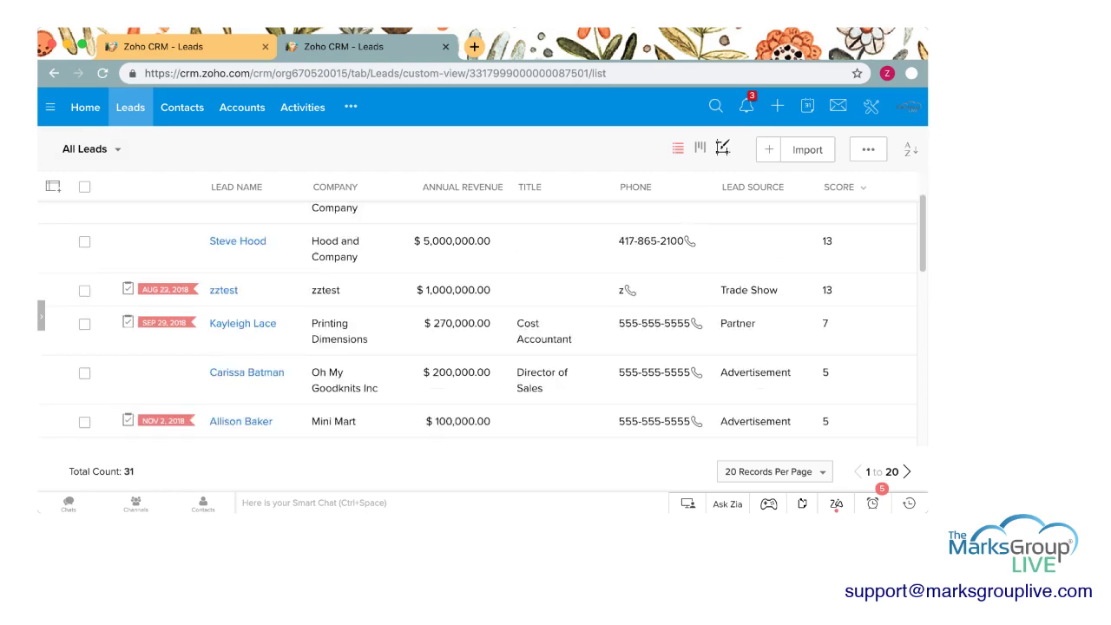
scroll(478, 325, "down", 10)
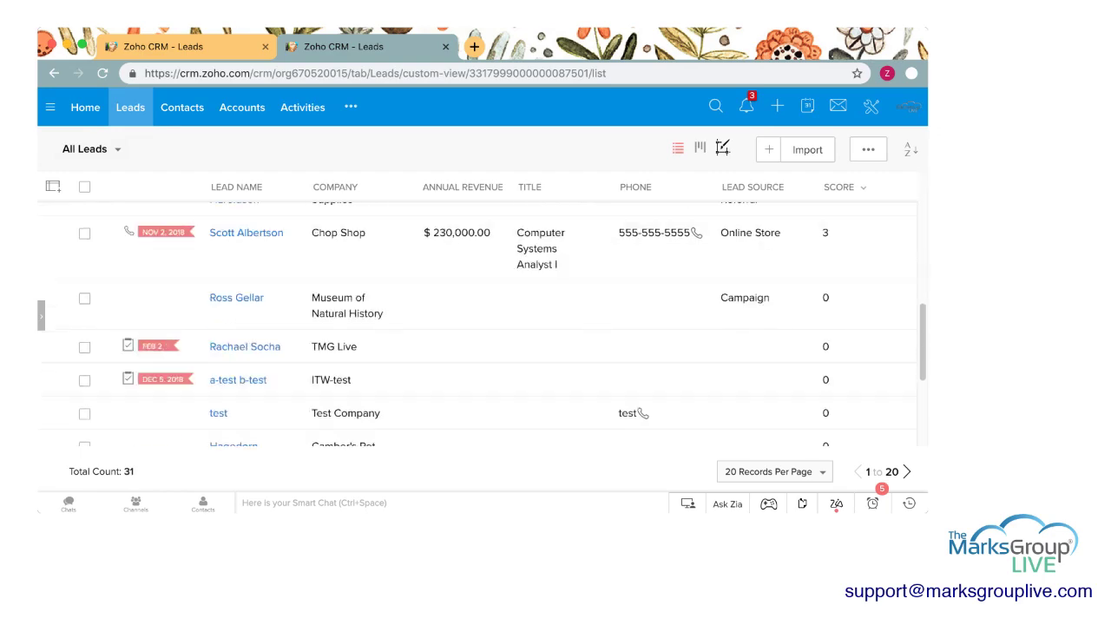
scroll(478, 325, "down", 1)
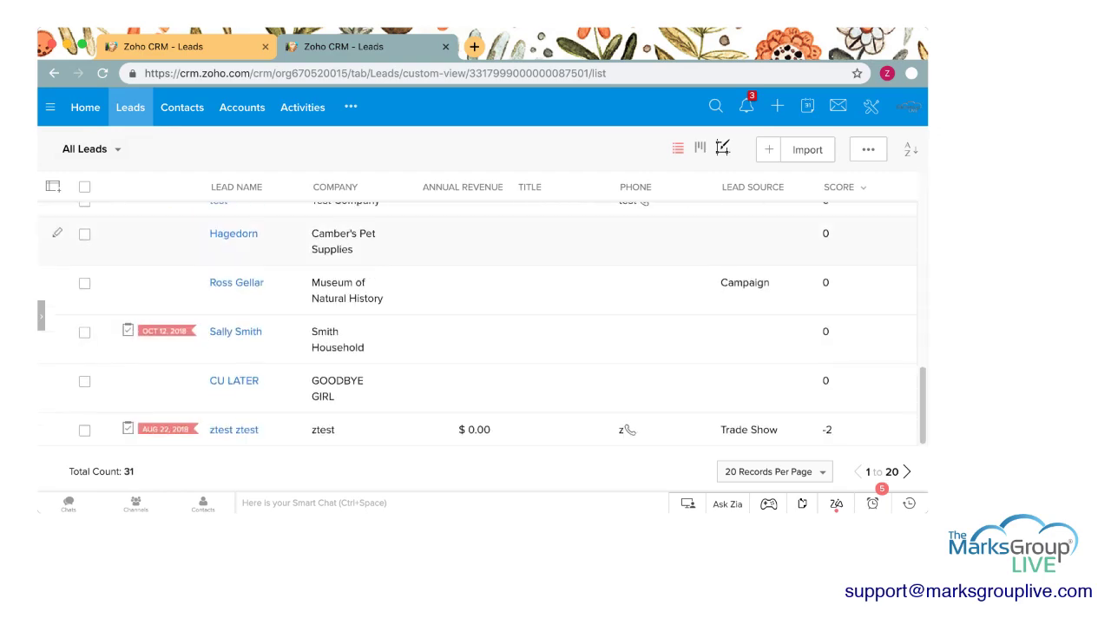
scroll(478, 325, "up", 18)
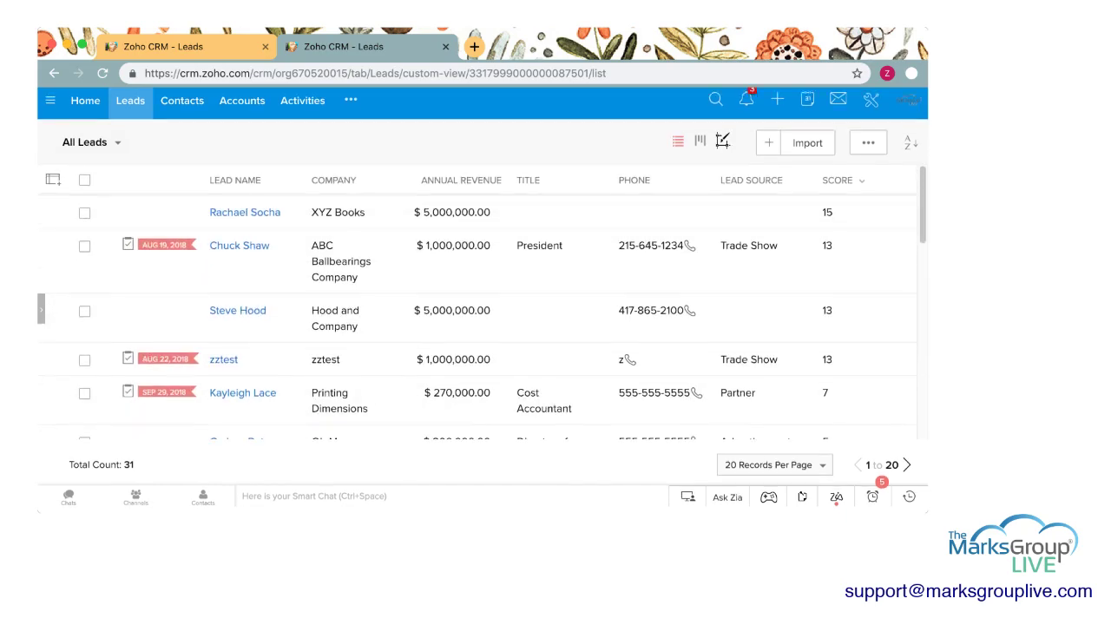
scroll(477, 326, "down", 5)
scroll(477, 325, "down", 10)
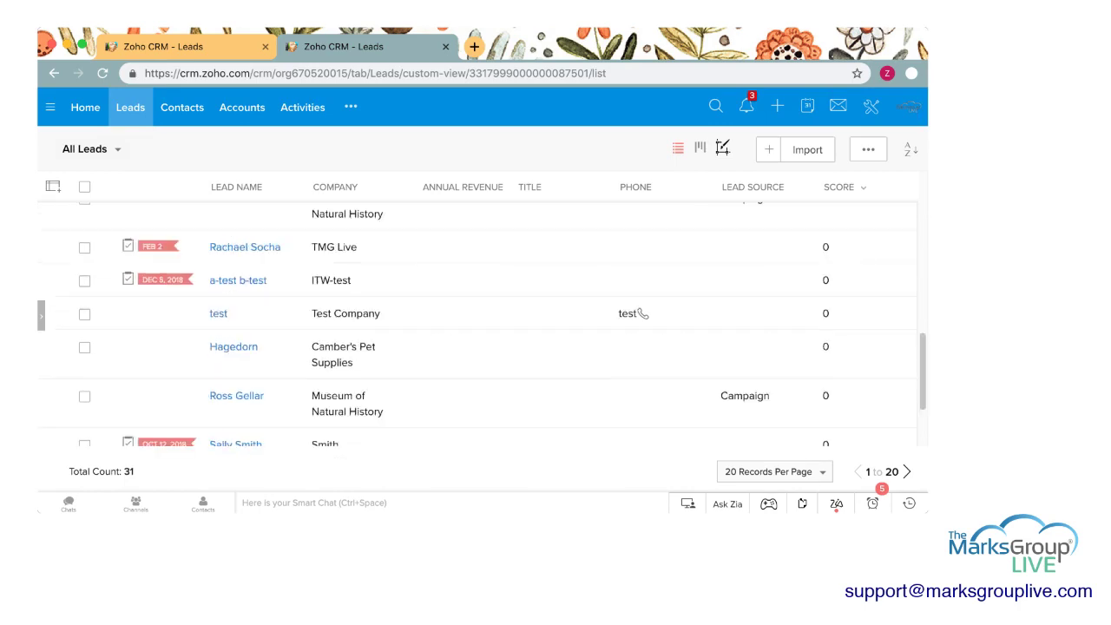